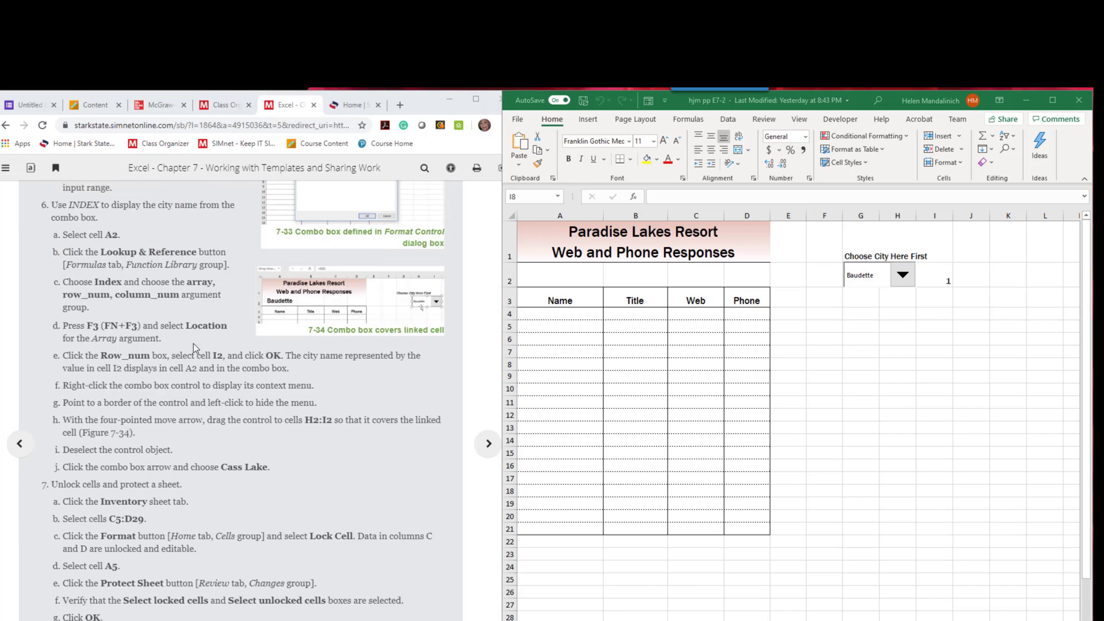
- Test the city combo box by choosing Cass Lake and switching it back to Baudette
{"action": "scroll", "coordinate": [194, 345], "scroll_direction": "up", "scroll_amount": 3}
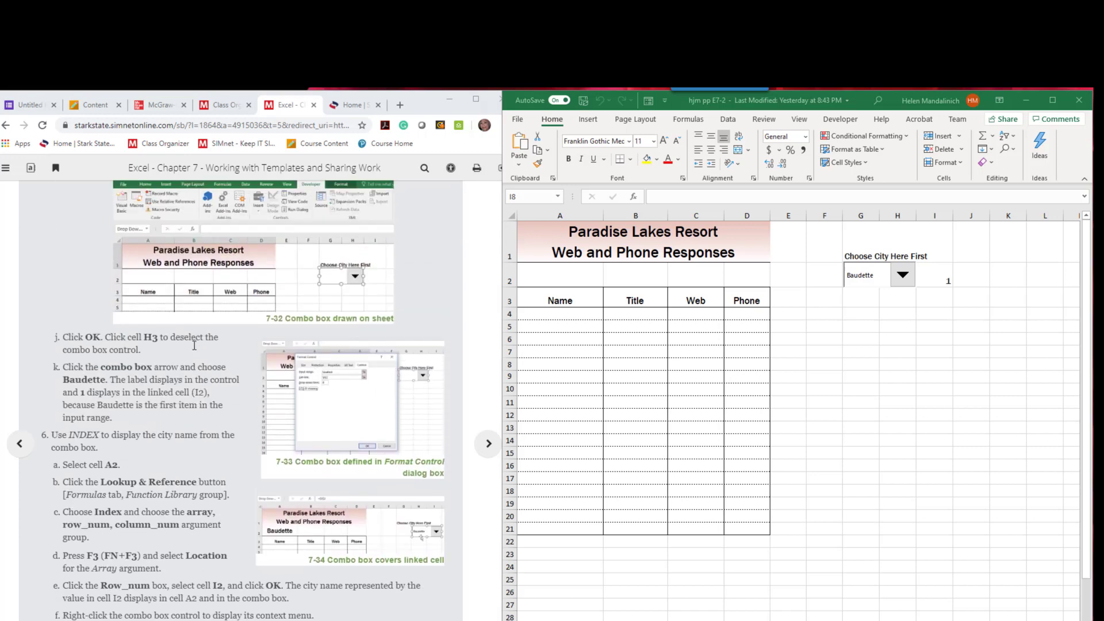
{"action": "scroll", "coordinate": [194, 348], "scroll_direction": "down", "scroll_amount": 3}
{"action": "scroll", "coordinate": [193, 347], "scroll_direction": "up", "scroll_amount": 3}
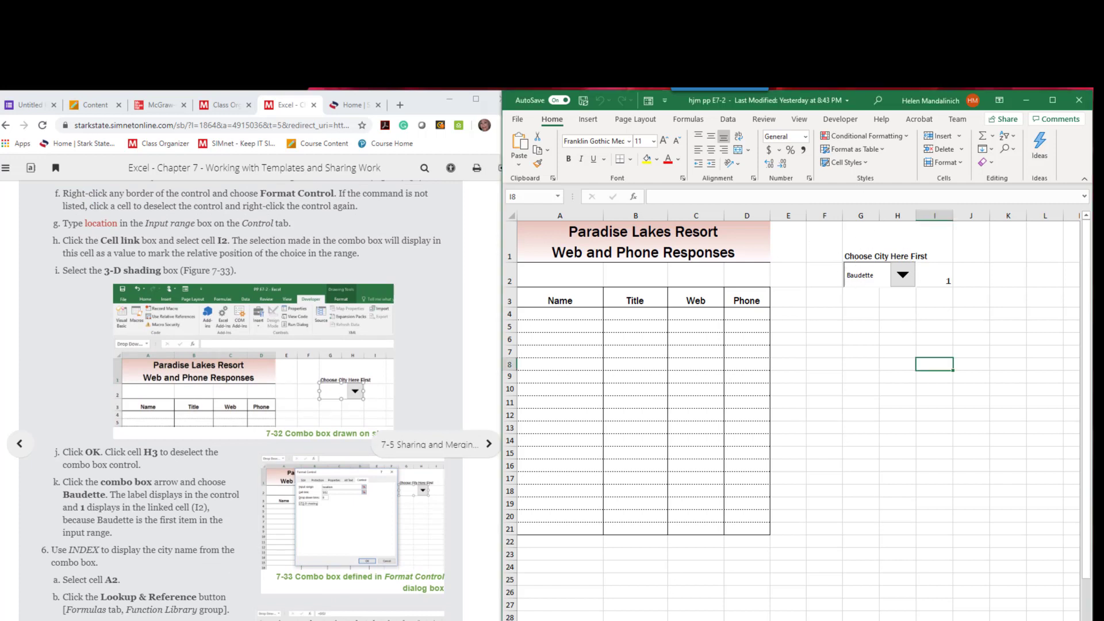
{"action": "left_click", "coordinate": [904, 277]}
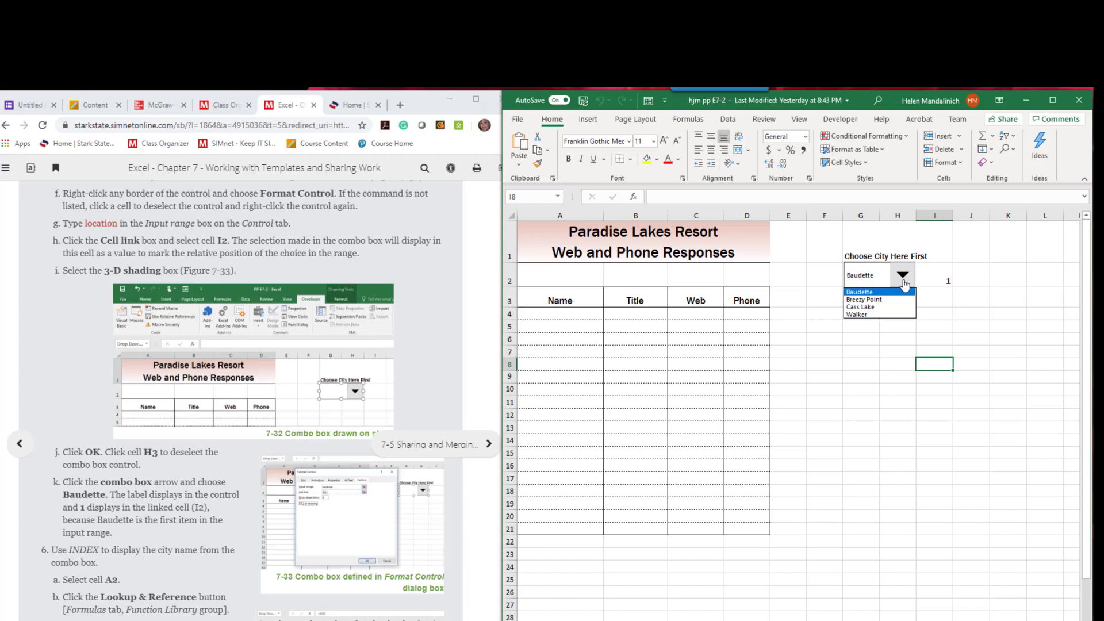
{"action": "left_click", "coordinate": [904, 283]}
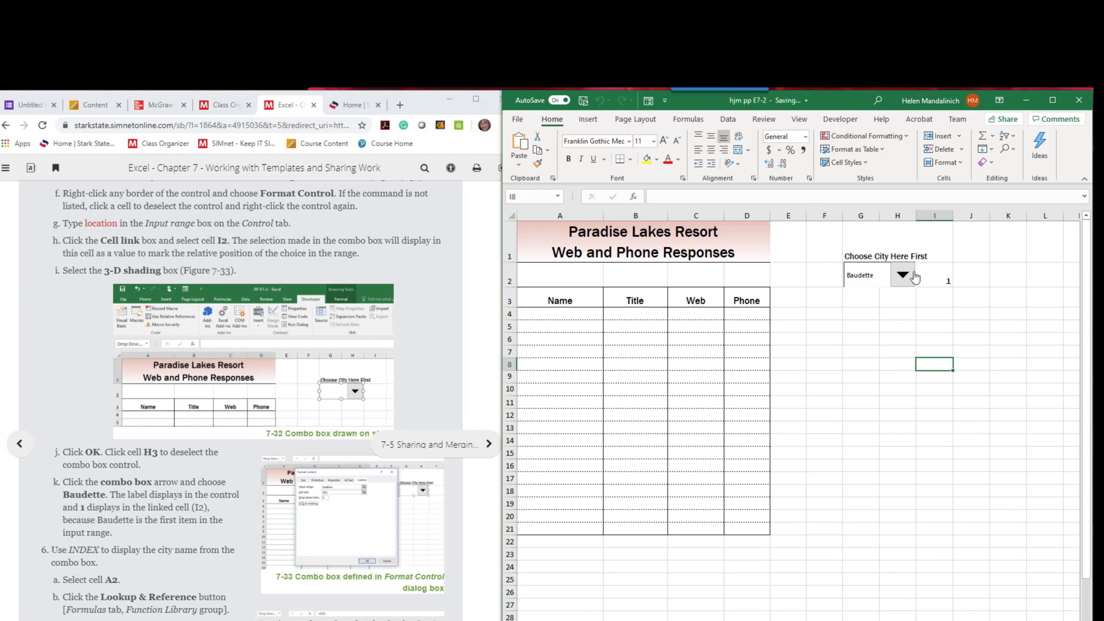
{"action": "left_click", "coordinate": [907, 280]}
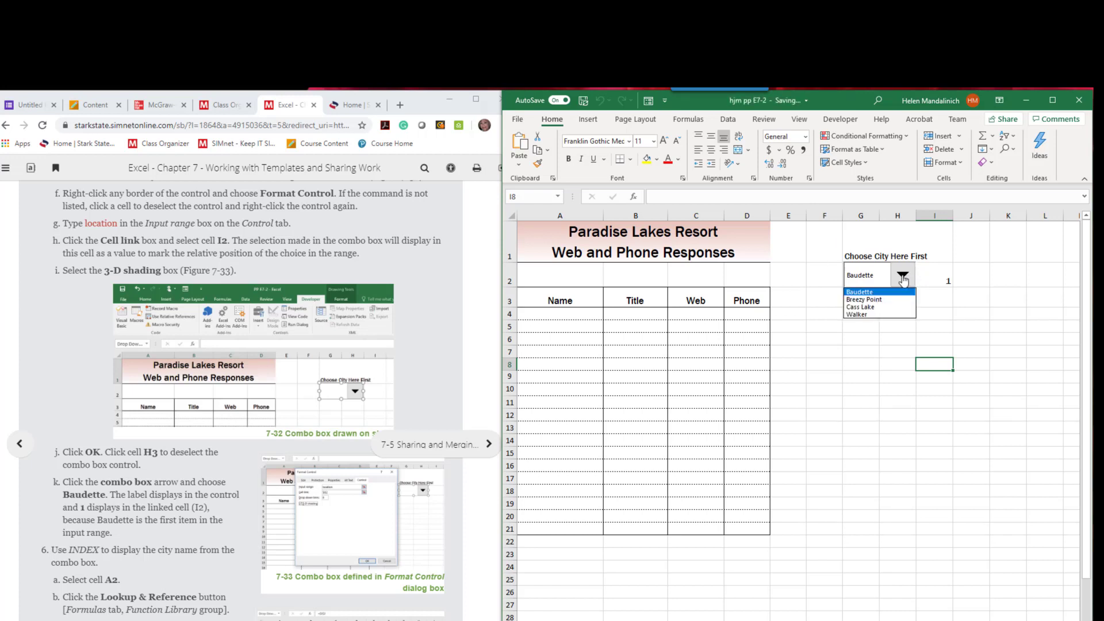
{"action": "left_click", "coordinate": [886, 292]}
{"action": "left_click", "coordinate": [903, 275]}
{"action": "left_click", "coordinate": [905, 299]}
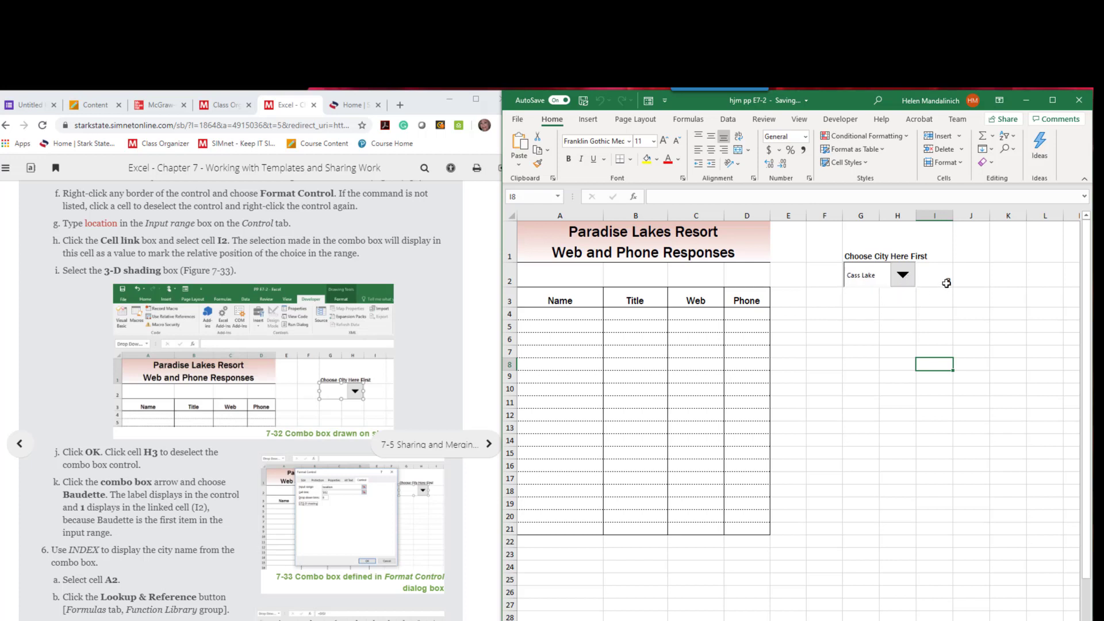
{"action": "left_click", "coordinate": [903, 277]}
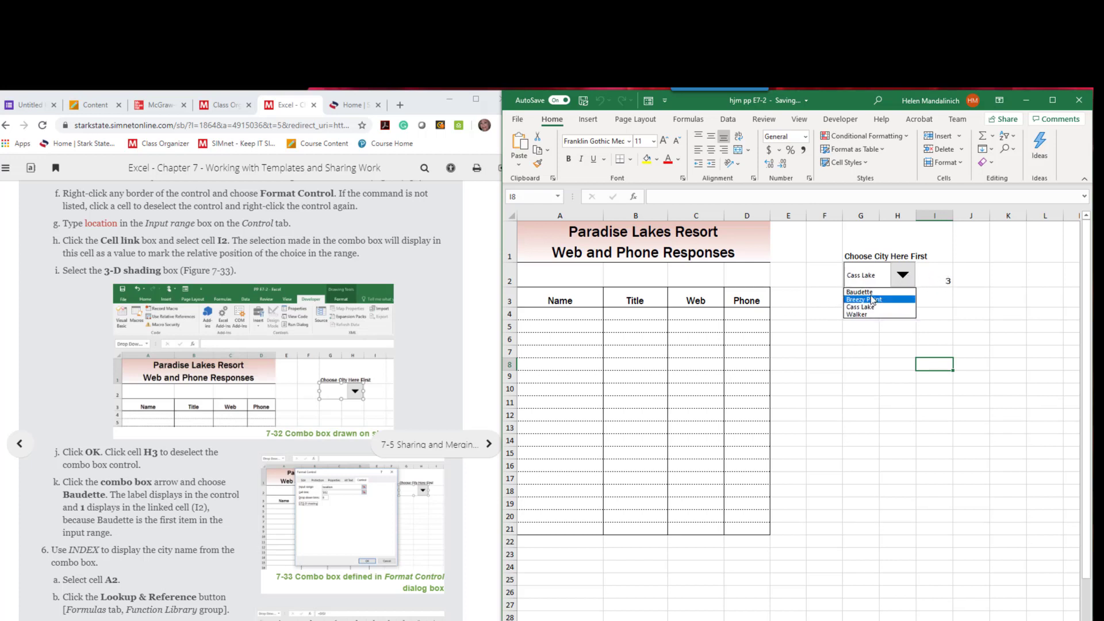
{"action": "left_click", "coordinate": [870, 293]}
- Check the Location named range that supplies the combo box cities, and return to the responses sheet and the INDEX instructions
{"action": "left_click", "coordinate": [623, 620]}
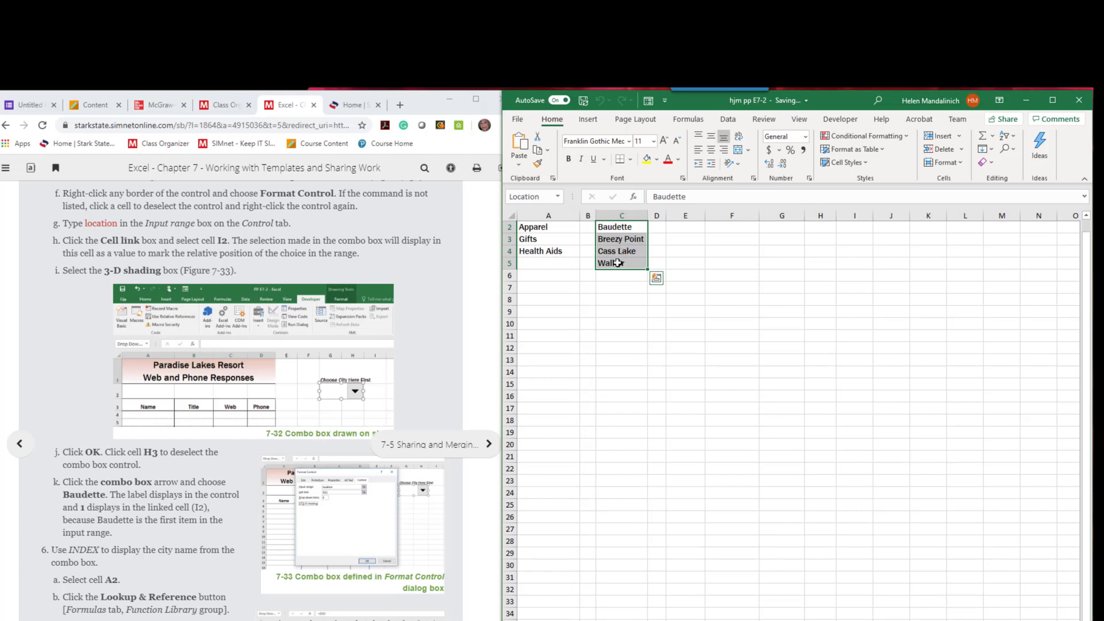
{"action": "key", "text": "ctrl+Page_Up"}
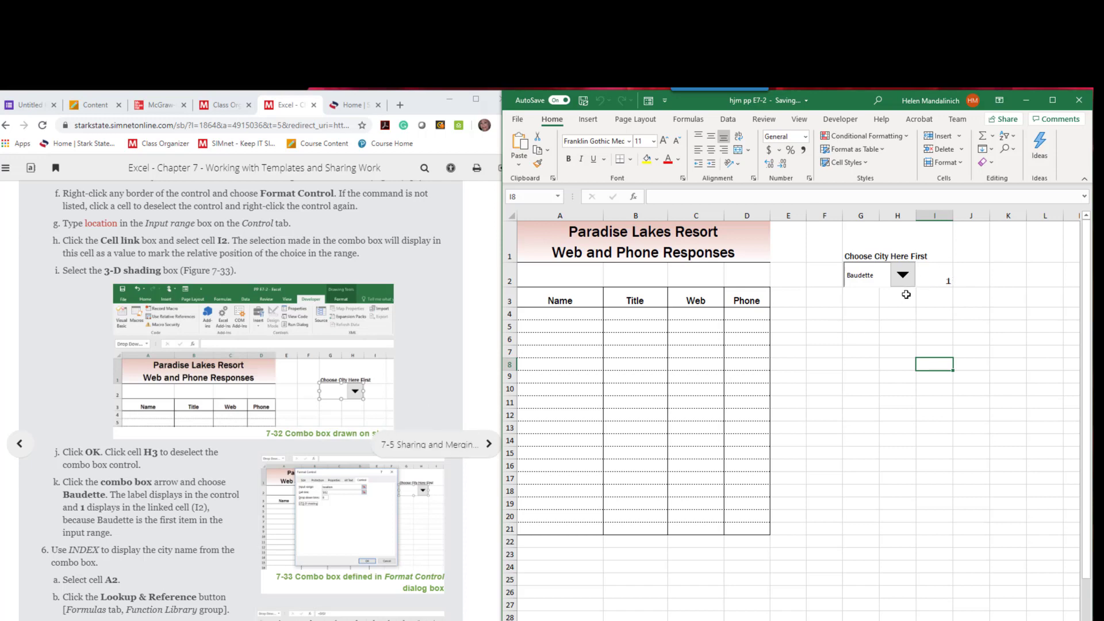
{"action": "scroll", "coordinate": [117, 470], "scroll_direction": "down", "scroll_amount": 5}
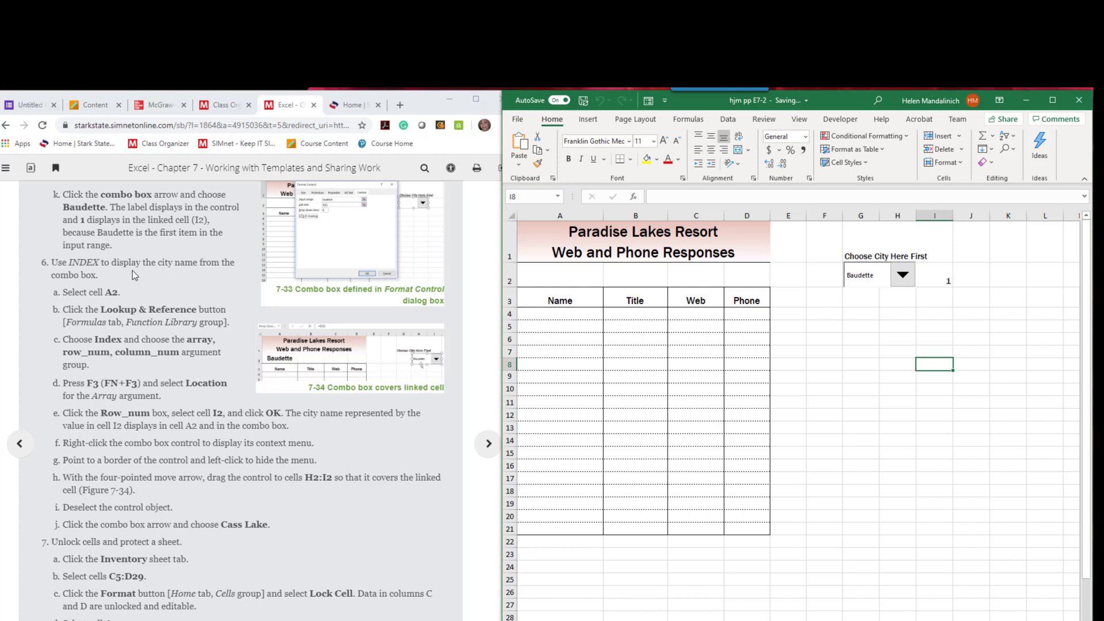
- Insert an INDEX function in cell A2 using the array,row_num,column_num argument list
{"action": "left_click_drag", "start_coordinate": [561, 242], "coordinate": [696, 326]}
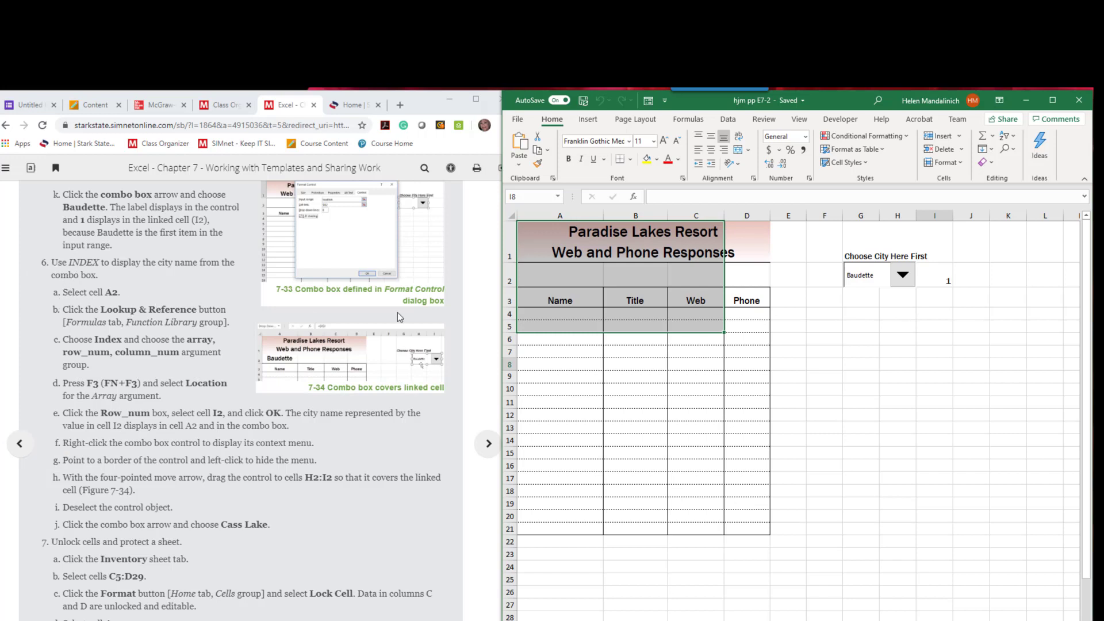
{"action": "left_click", "coordinate": [555, 268]}
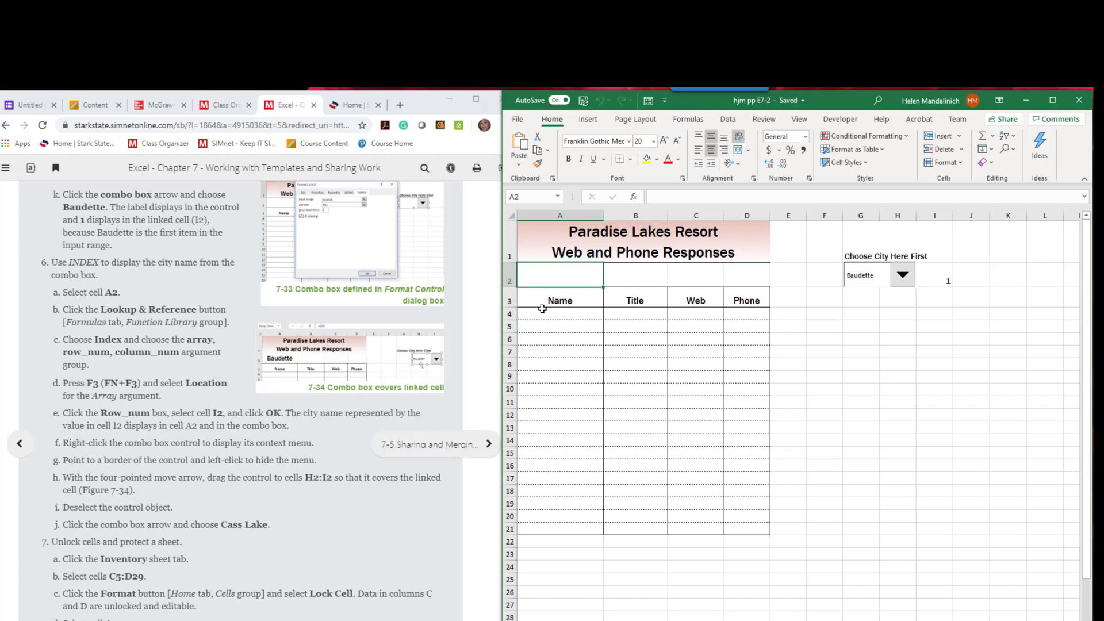
{"action": "left_click", "coordinate": [696, 123]}
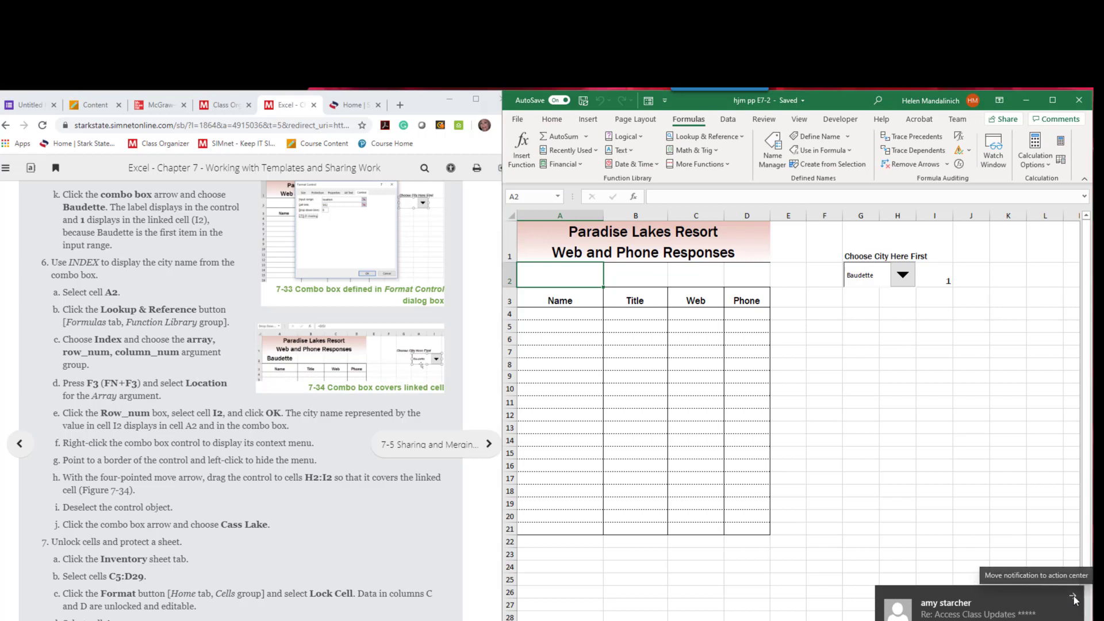
{"action": "left_click", "coordinate": [1075, 600]}
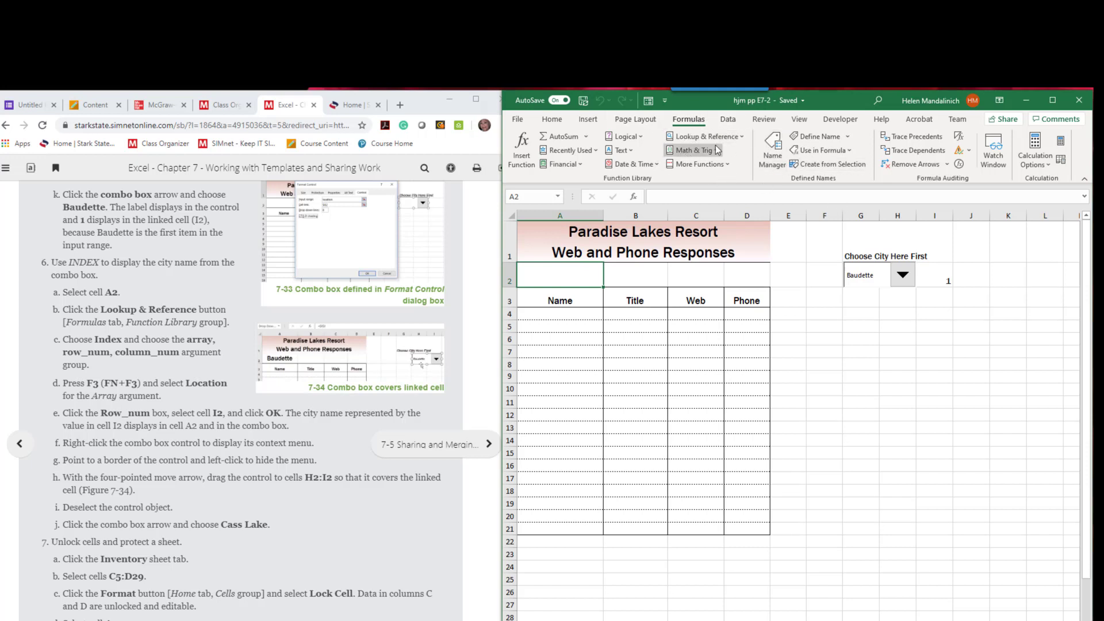
{"action": "left_click", "coordinate": [744, 138]}
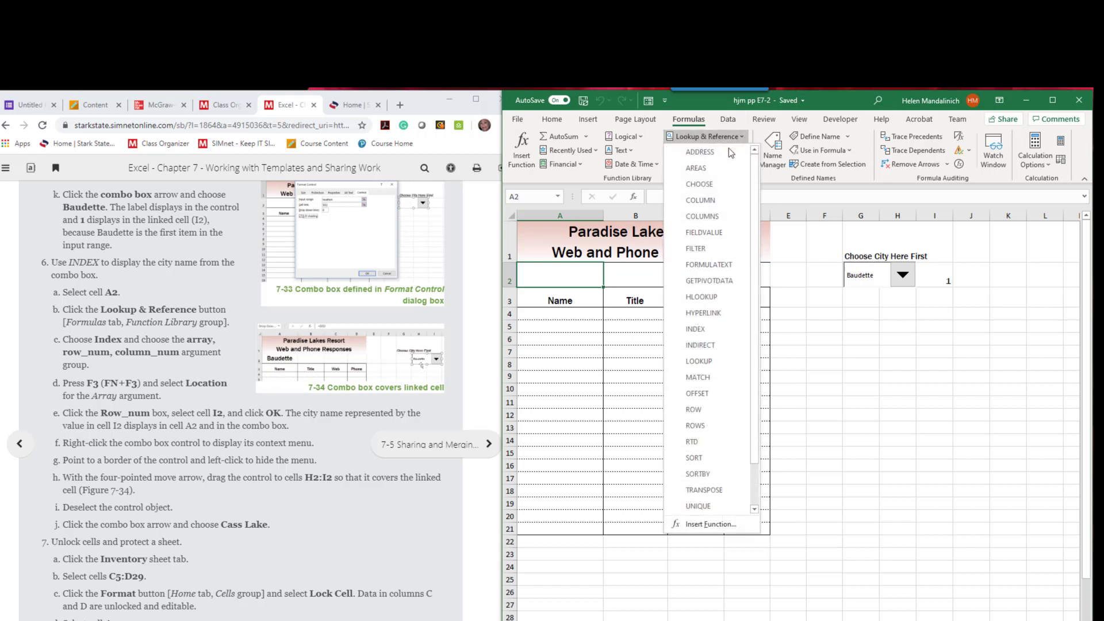
{"action": "left_click", "coordinate": [700, 329]}
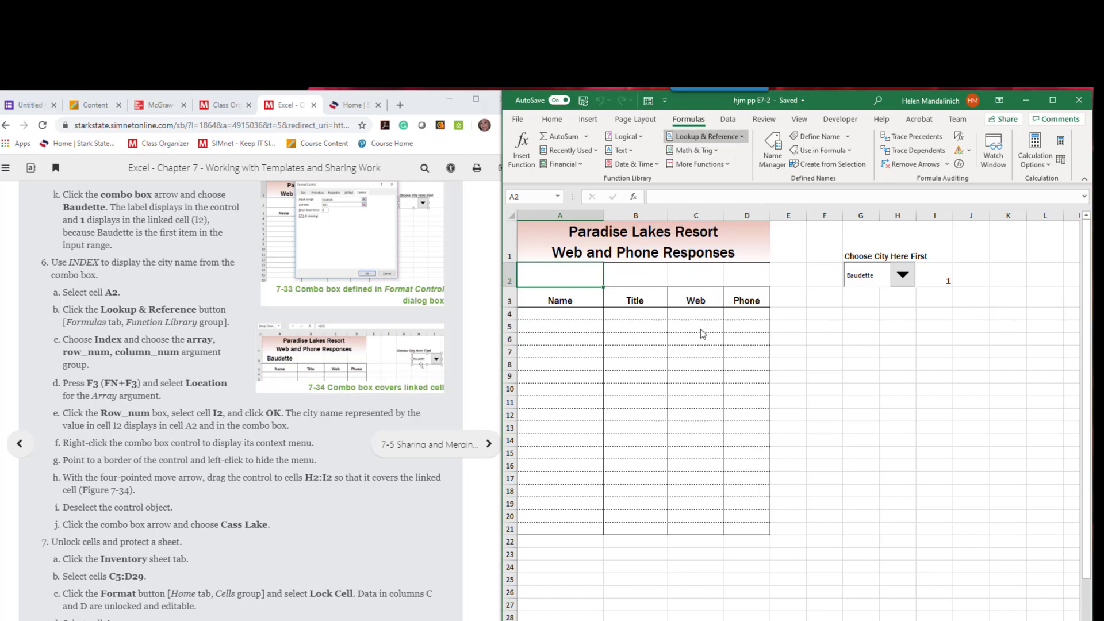
{"action": "left_click_drag", "start_coordinate": [315, 268], "coordinate": [792, 368]}
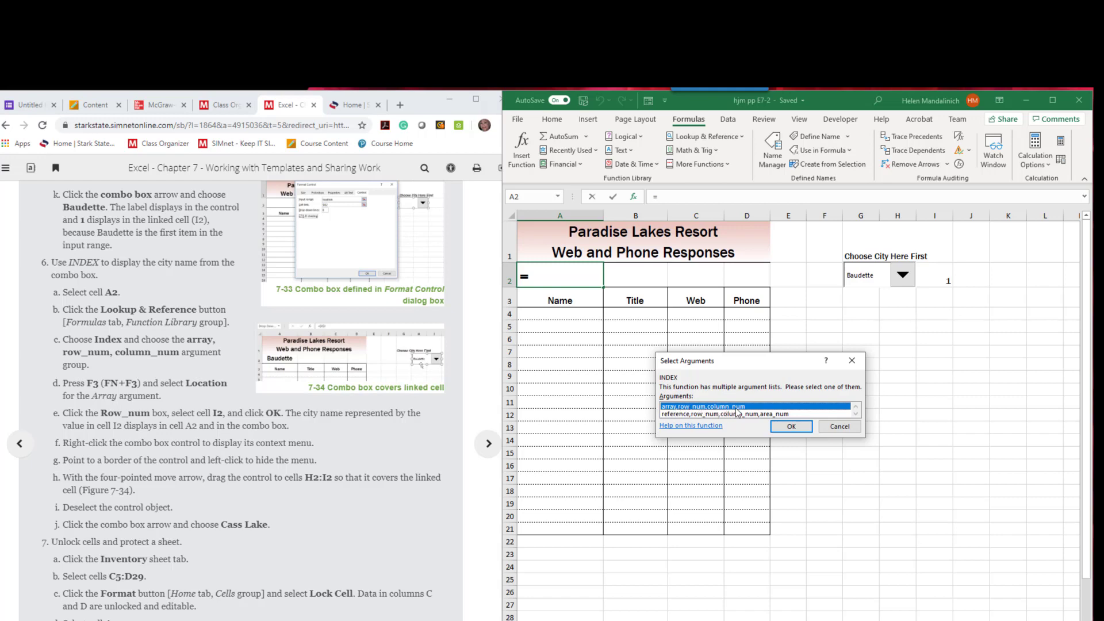
{"action": "left_click", "coordinate": [792, 427]}
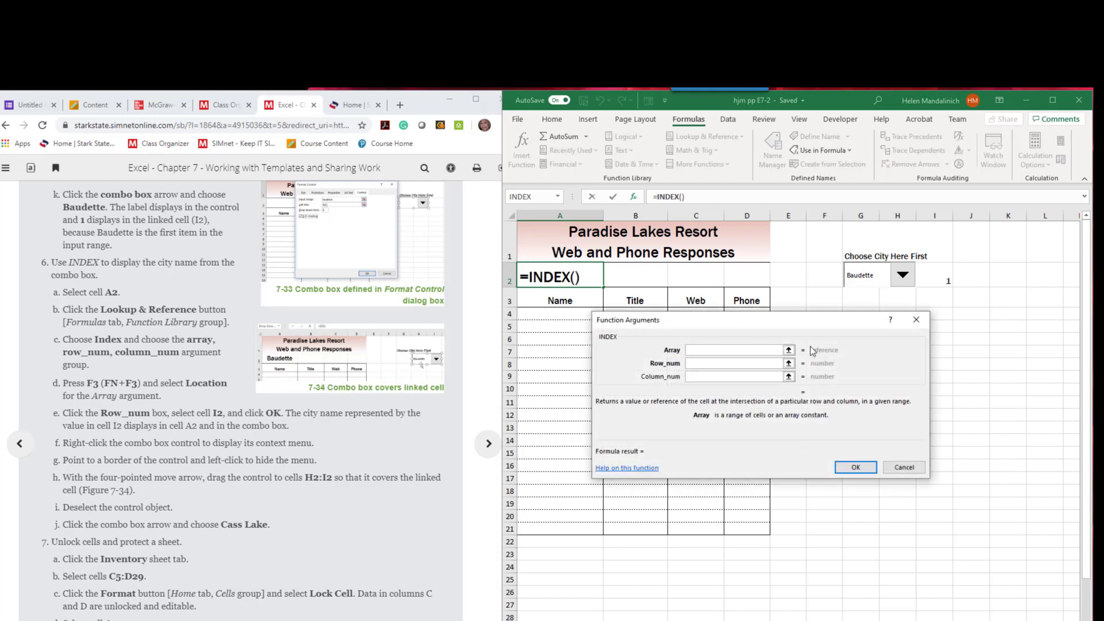
- Set the INDEX function's Array argument to the named range Location
{"action": "left_click_drag", "start_coordinate": [816, 340], "coordinate": [811, 400]}
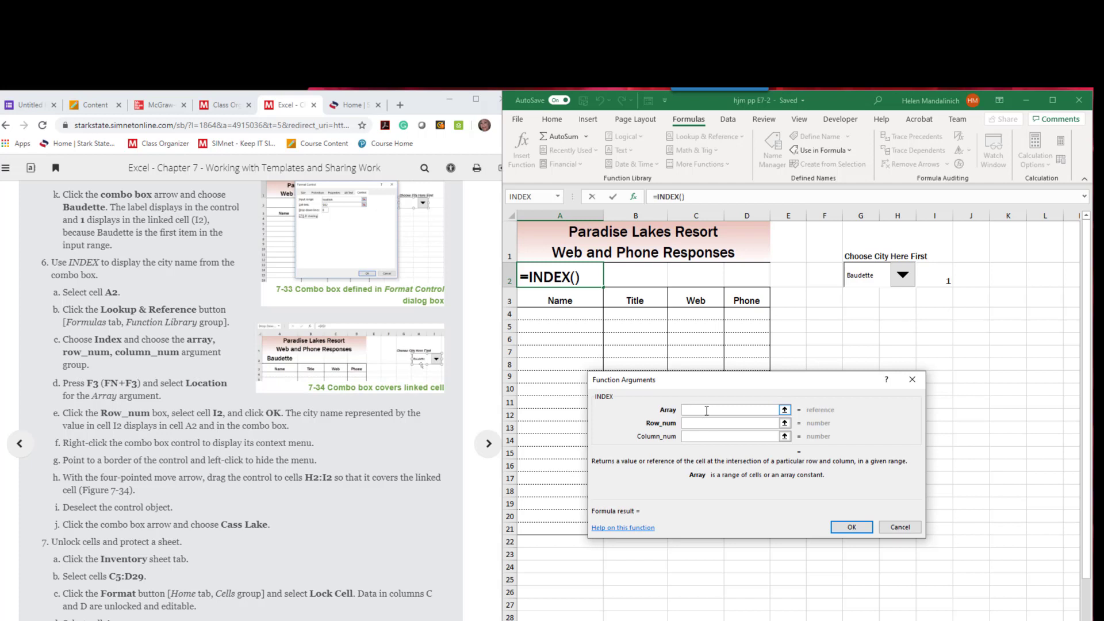
{"action": "key", "text": "F3"}
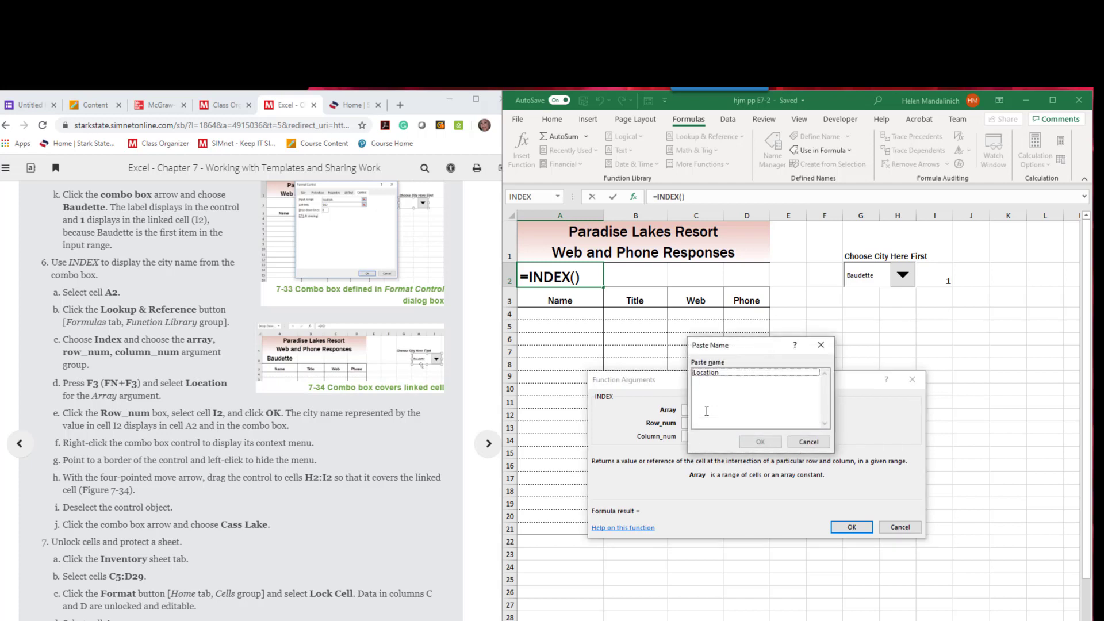
{"action": "left_click", "coordinate": [714, 373]}
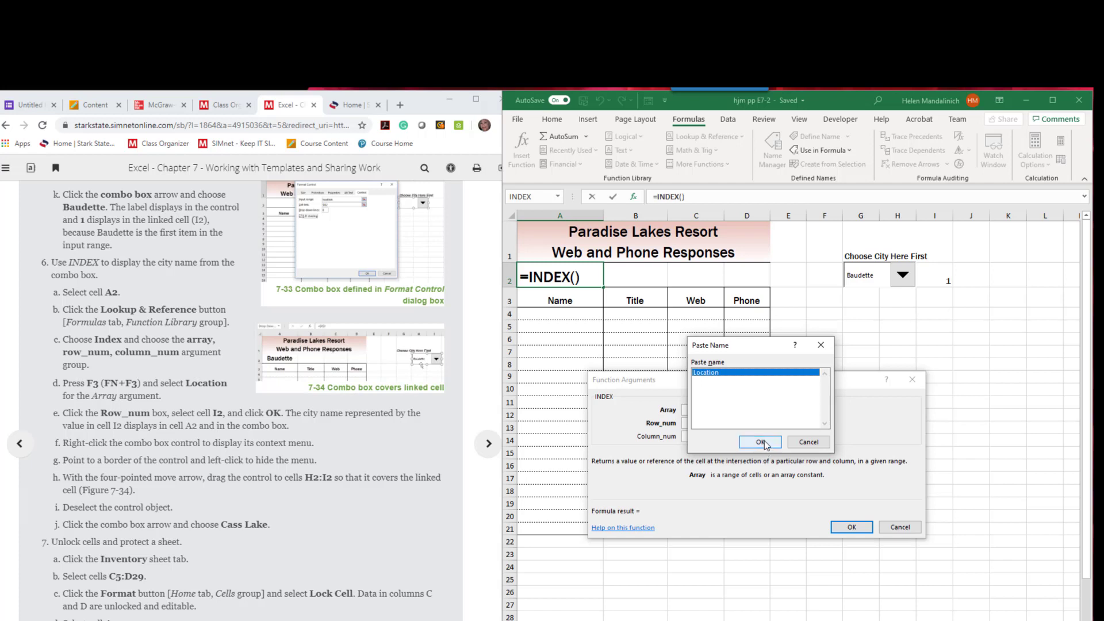
{"action": "left_click", "coordinate": [765, 443]}
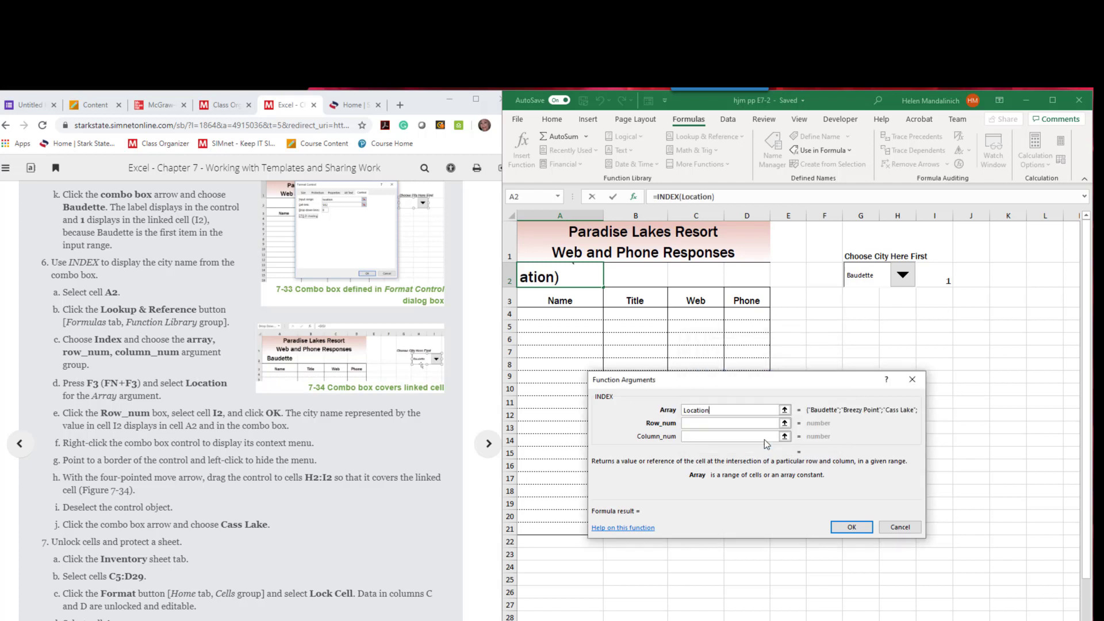
- Set the Row_num argument to the linked cell I2 and complete the INDEX formula
{"action": "left_click", "coordinate": [732, 409]}
{"action": "left_click", "coordinate": [695, 424]}
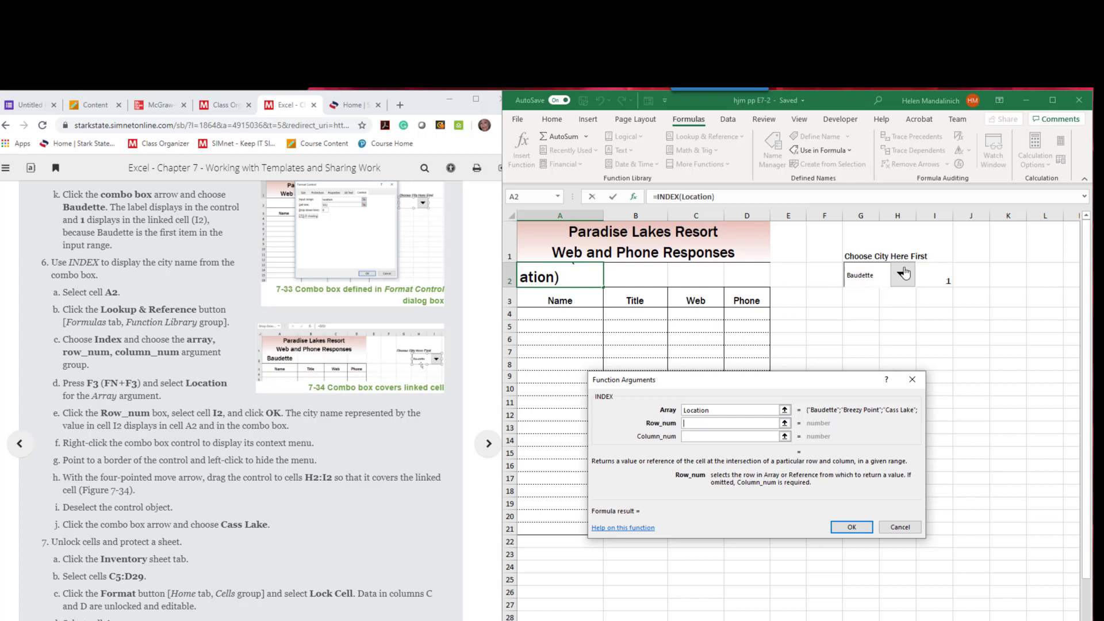
{"action": "left_click", "coordinate": [943, 279]}
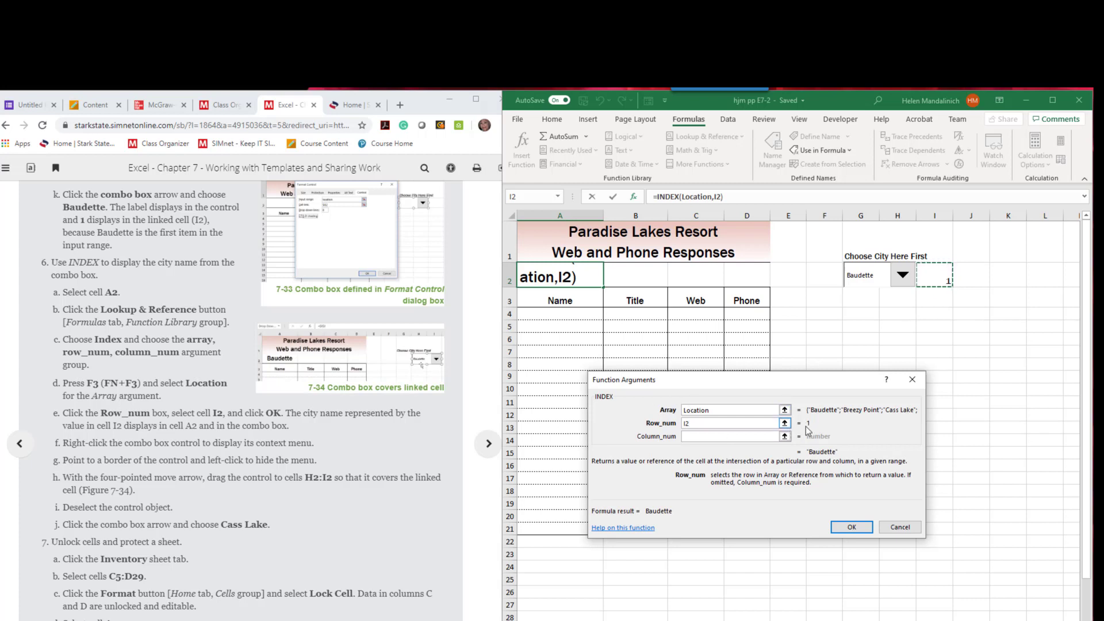
{"action": "left_click", "coordinate": [847, 527]}
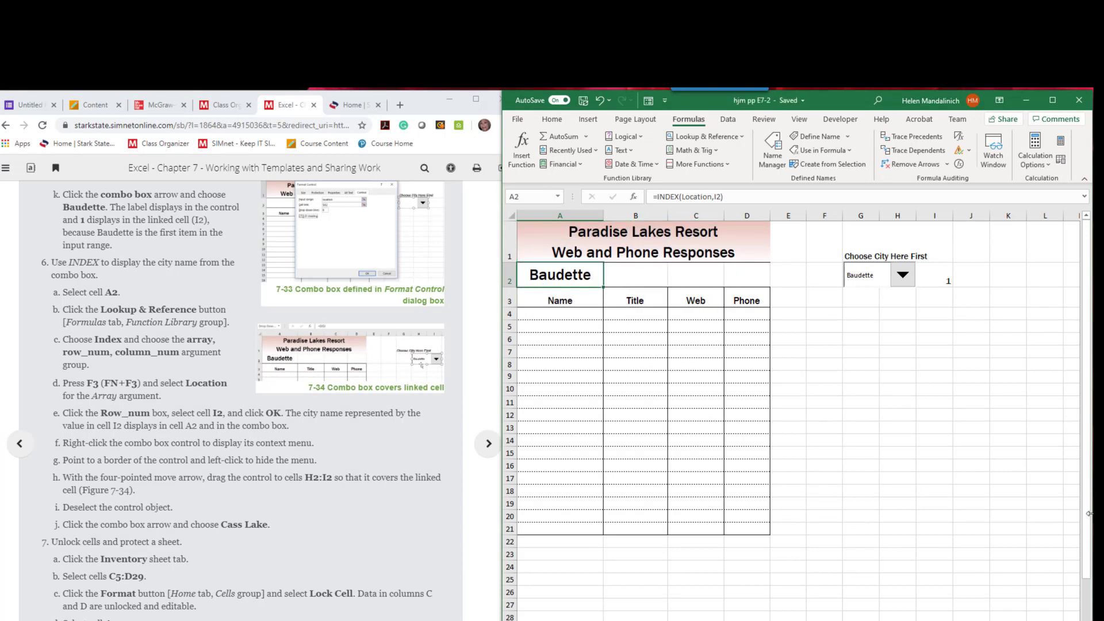
- Test the INDEX formula by choosing Walker, Cass Lake and Breezy Point in the combo box, and return it to Baudette
{"action": "left_click", "coordinate": [903, 277]}
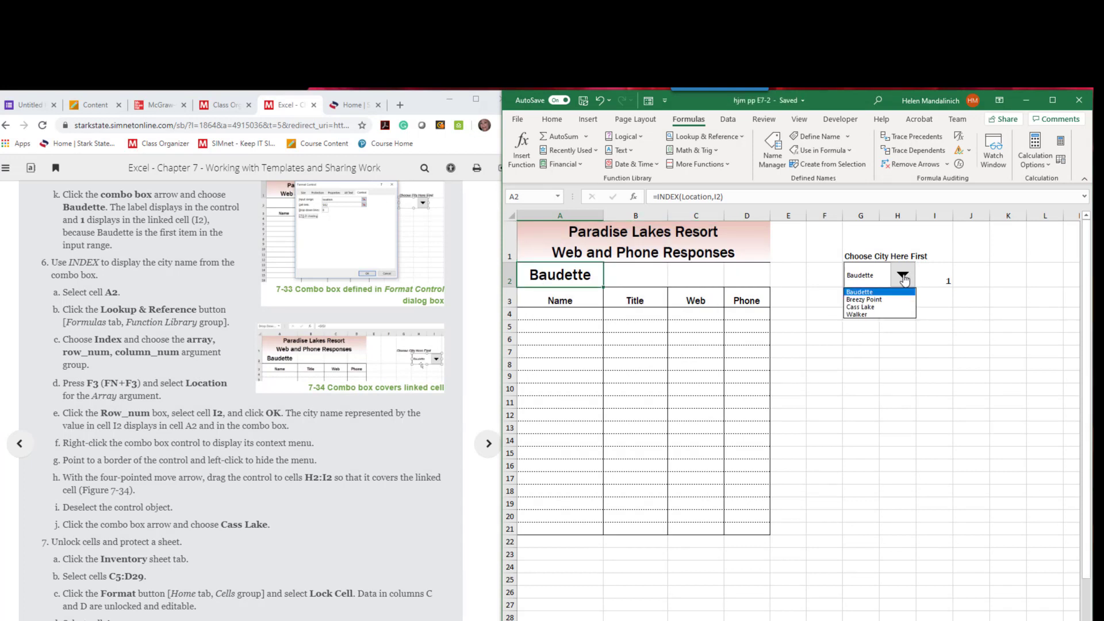
{"action": "left_click", "coordinate": [878, 314]}
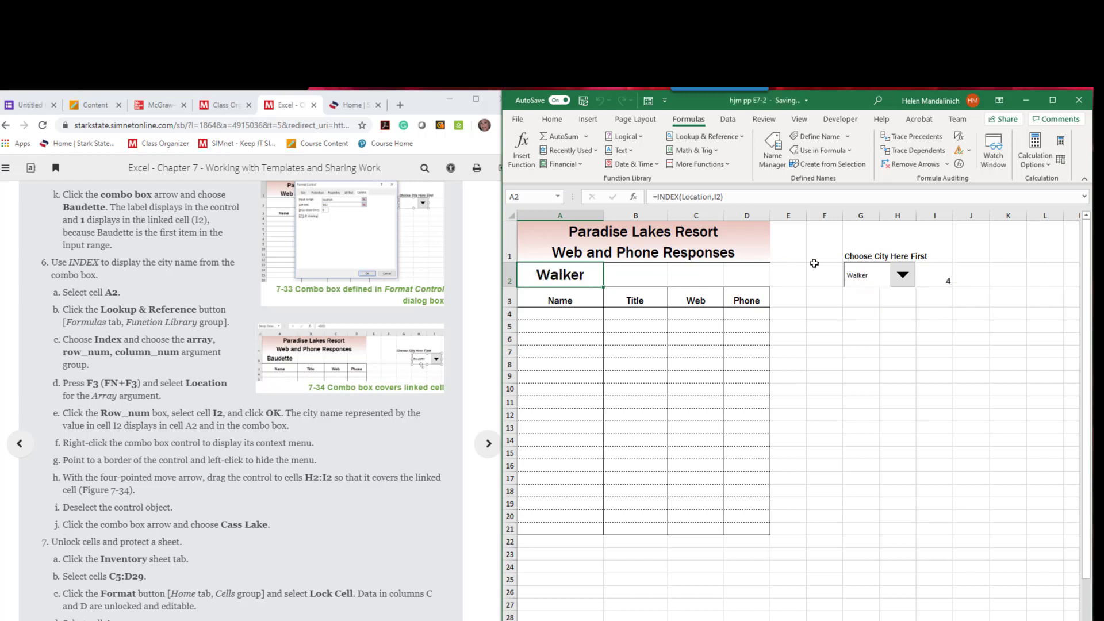
{"action": "left_click", "coordinate": [902, 276]}
{"action": "left_click", "coordinate": [869, 308]}
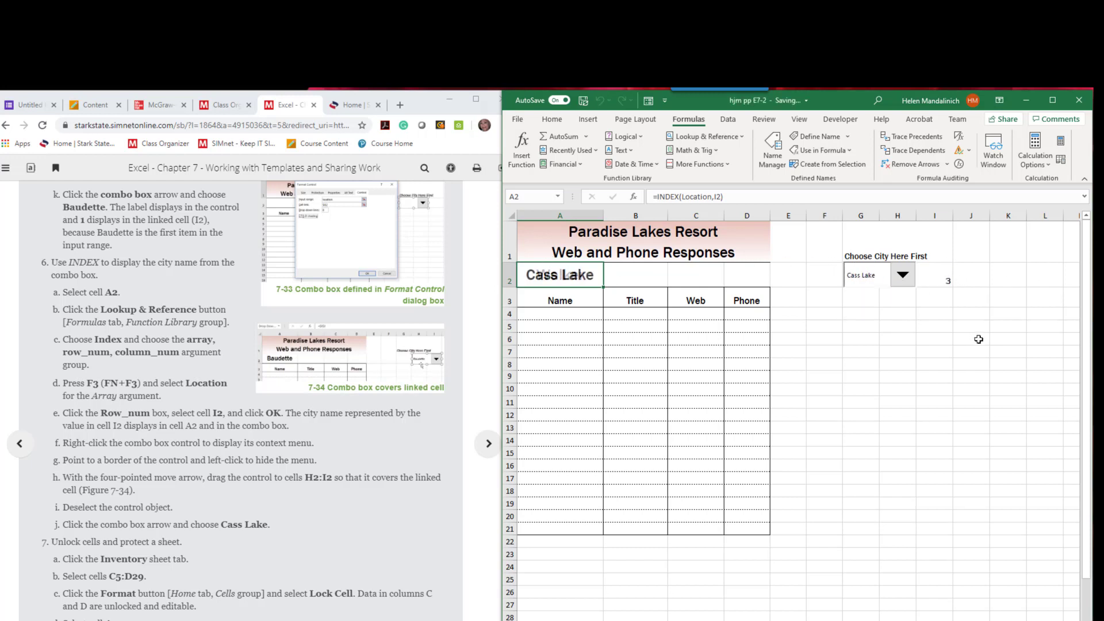
{"action": "left_click", "coordinate": [912, 286]}
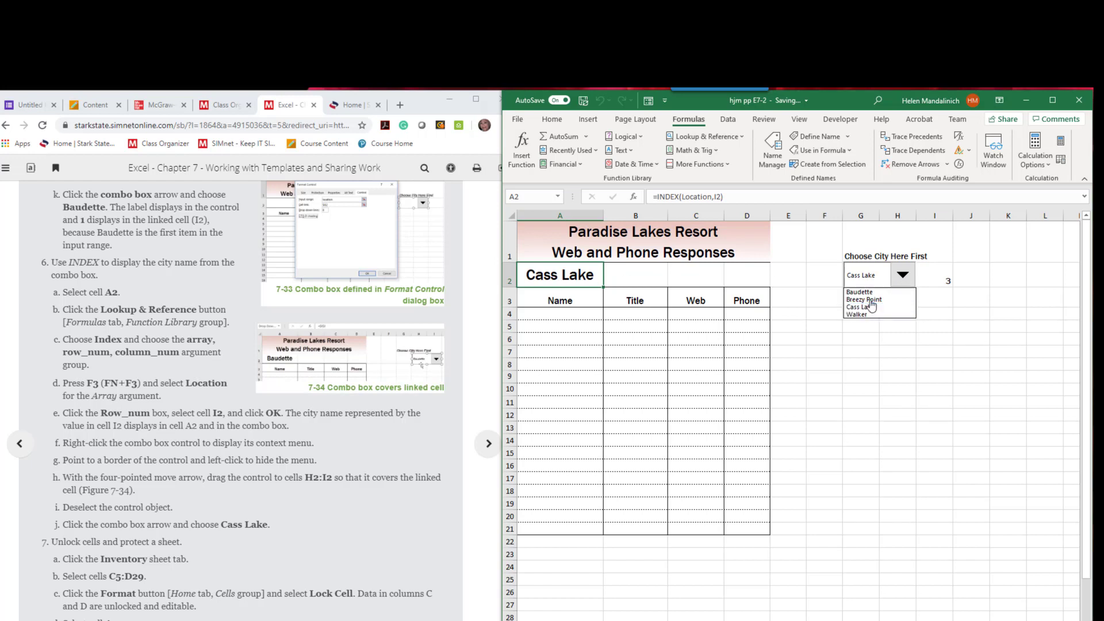
{"action": "left_click", "coordinate": [864, 300]}
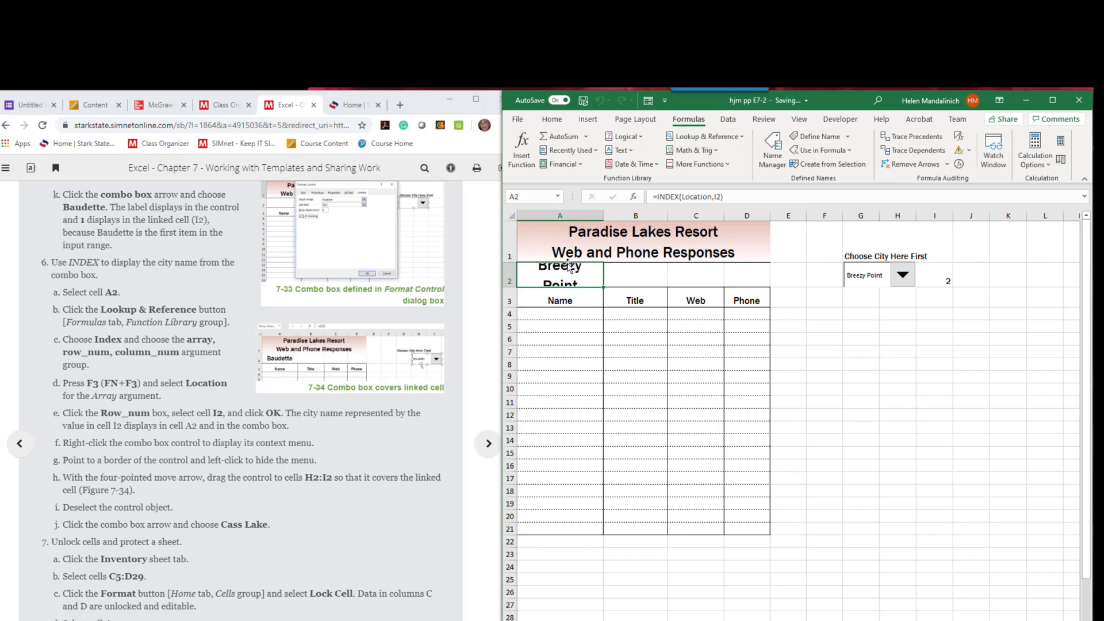
{"action": "left_click_drag", "start_coordinate": [568, 266], "coordinate": [696, 326]}
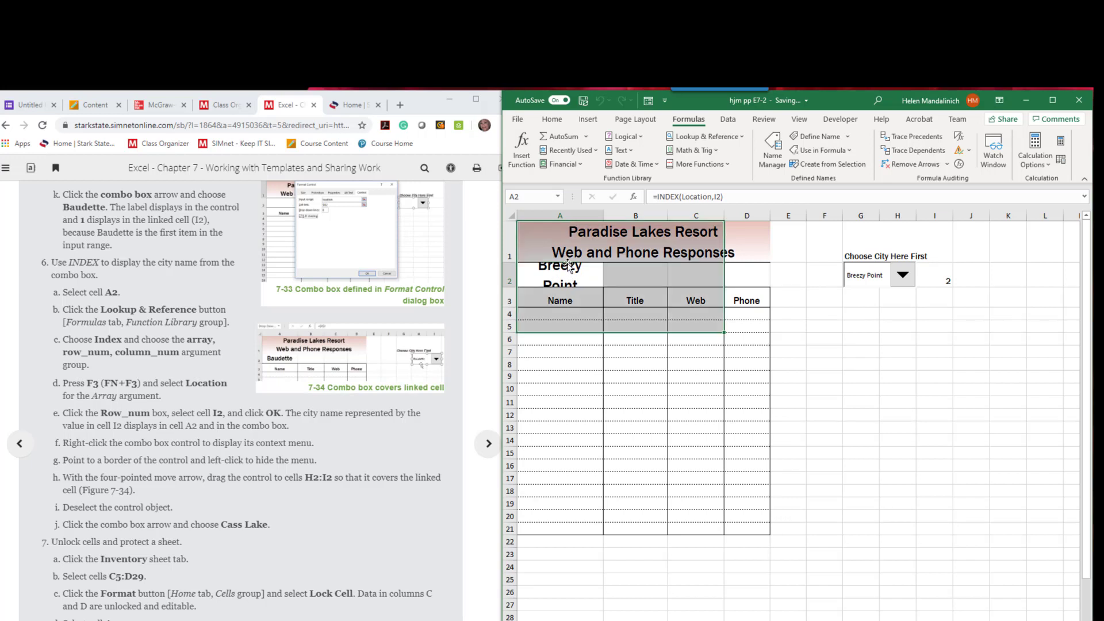
{"action": "left_click", "coordinate": [901, 276]}
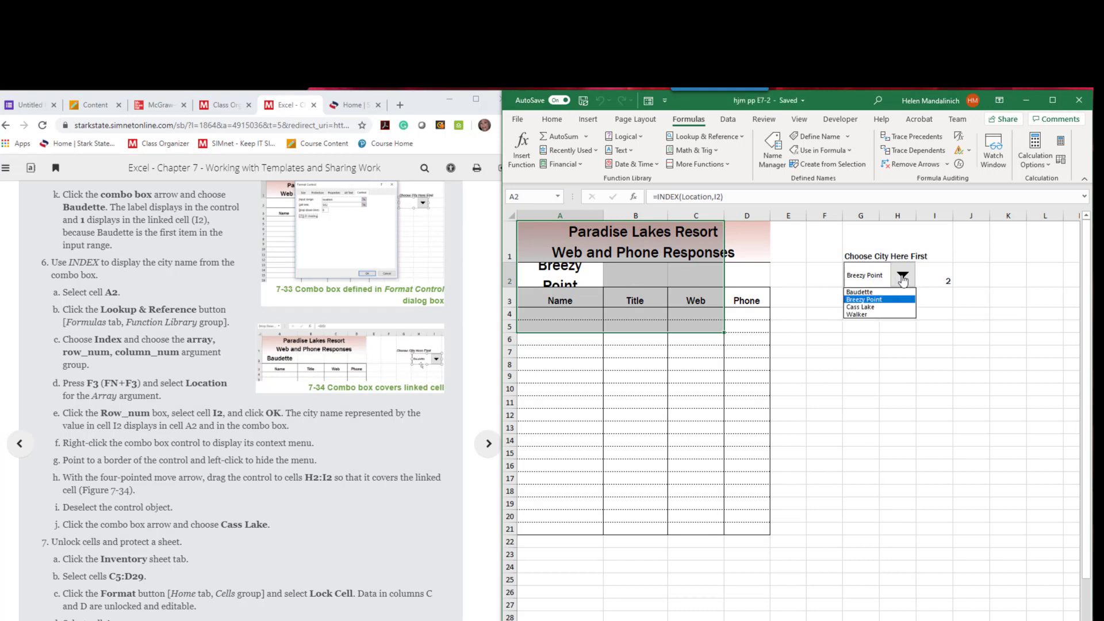
{"action": "left_click", "coordinate": [863, 291]}
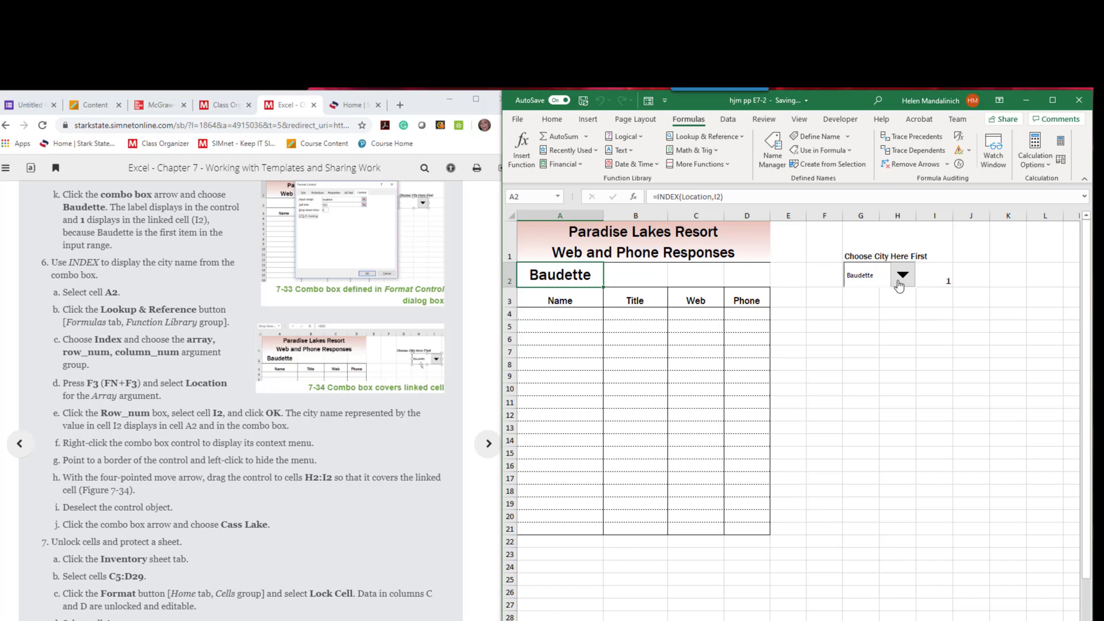
{"action": "right_click", "coordinate": [901, 286]}
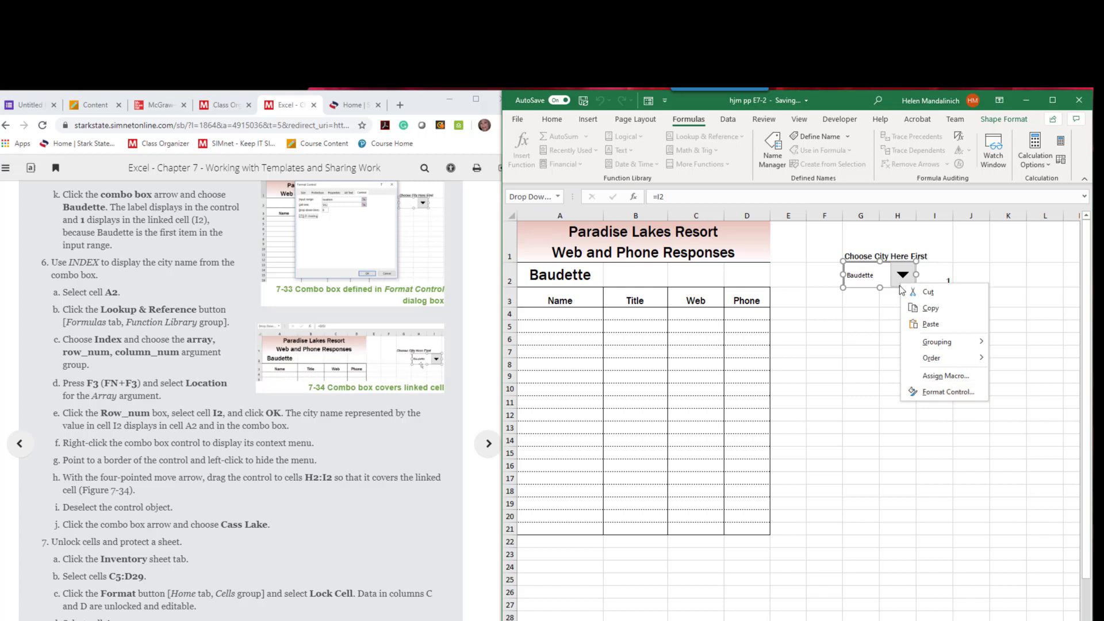
{"action": "left_click", "coordinate": [918, 275]}
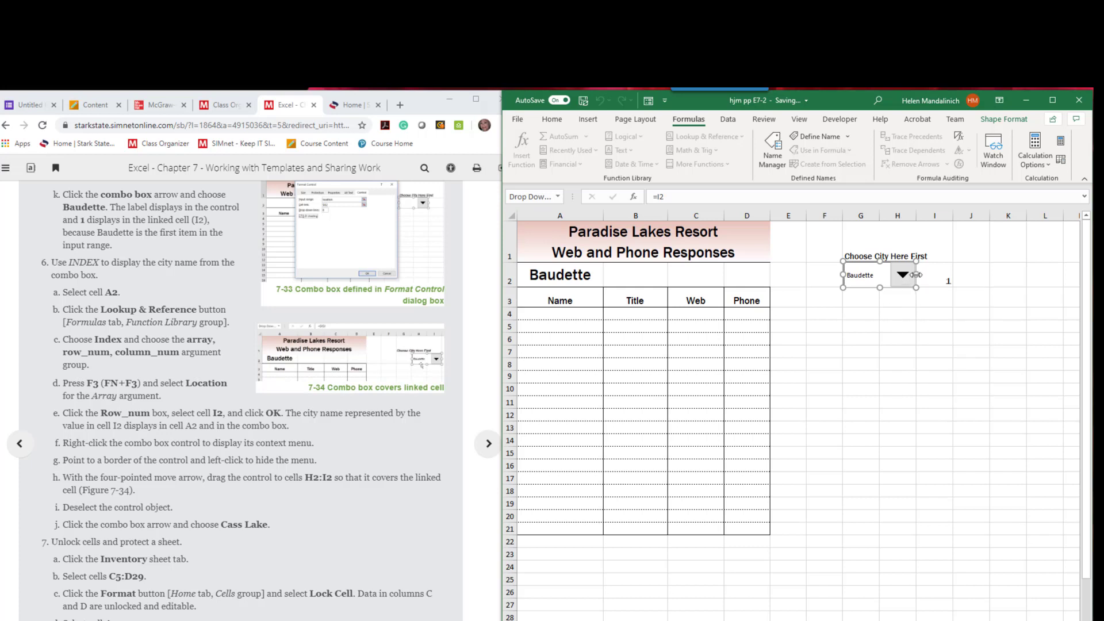
{"action": "left_click_drag", "start_coordinate": [921, 274], "coordinate": [953, 277]}
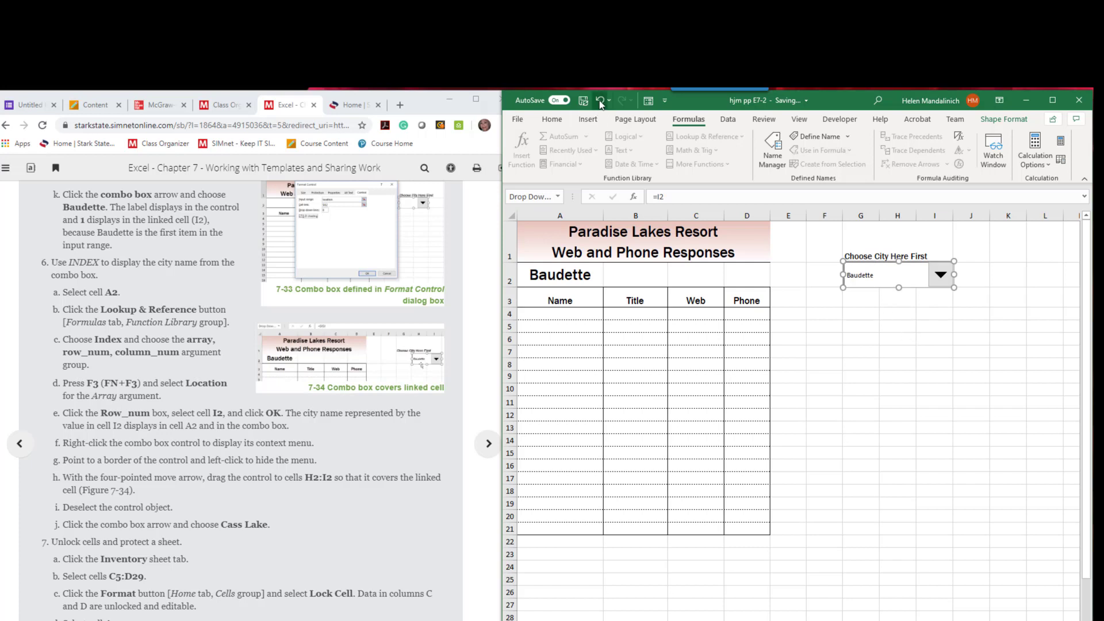
{"action": "key", "text": "ctrl+z"}
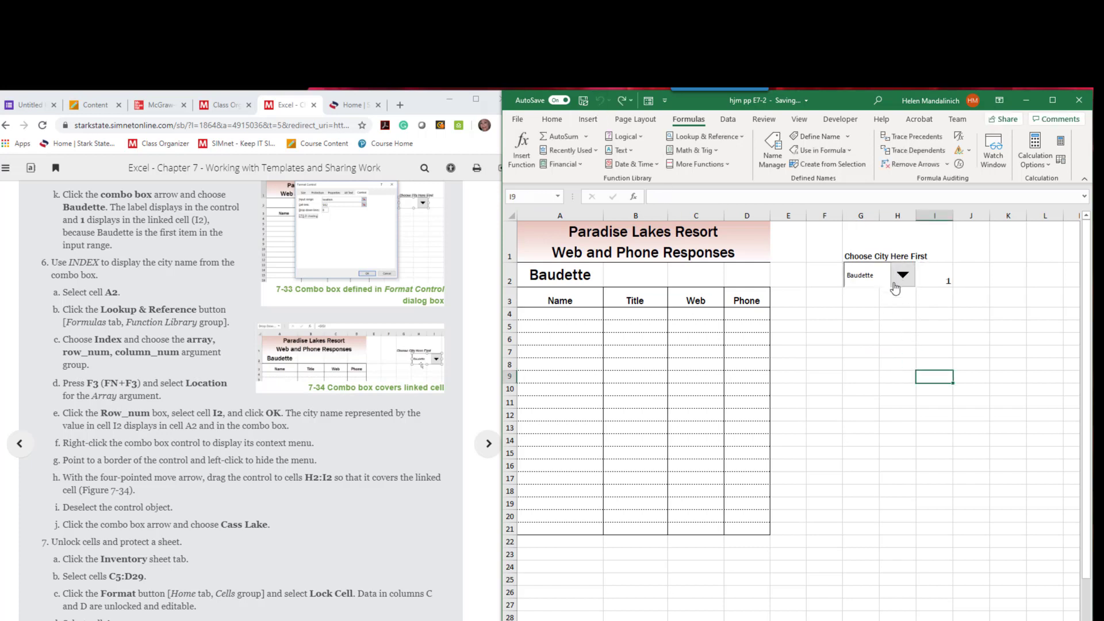
- Reposition the city combo box over cells H2:I2 so it covers the linked cell, and deselect the control
{"action": "right_click", "coordinate": [897, 282]}
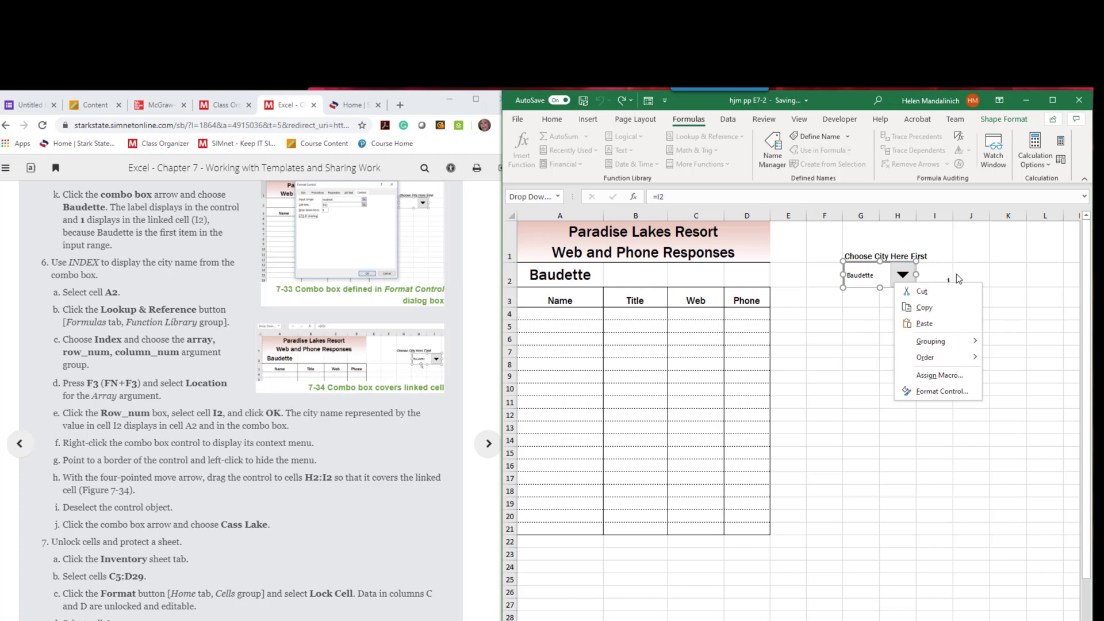
{"action": "left_click", "coordinate": [918, 275]}
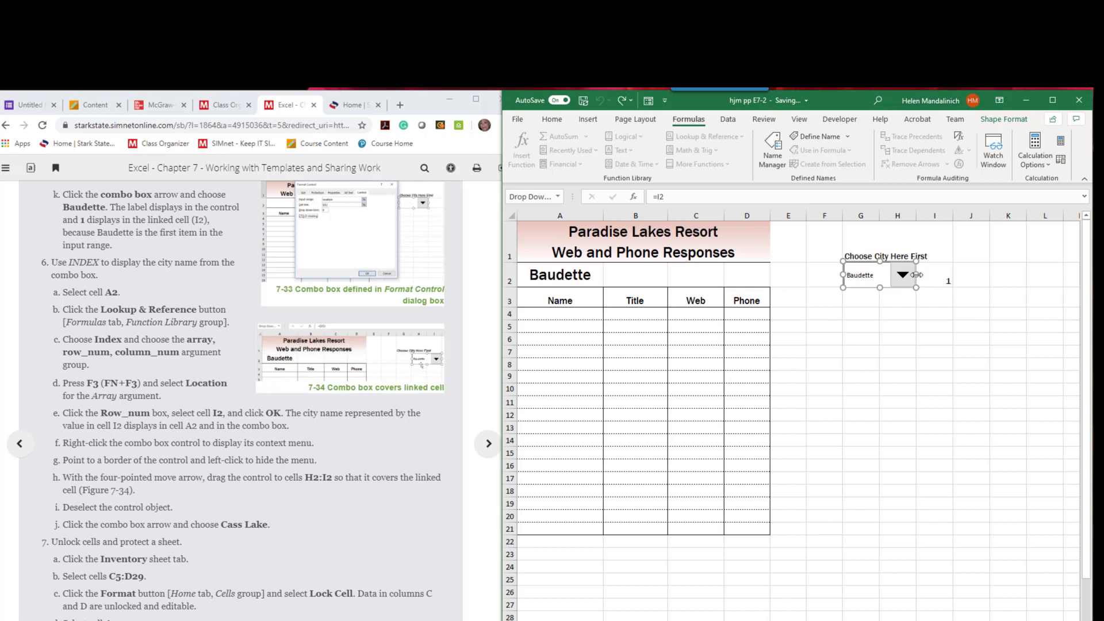
{"action": "left_click_drag", "start_coordinate": [918, 274], "coordinate": [953, 272]}
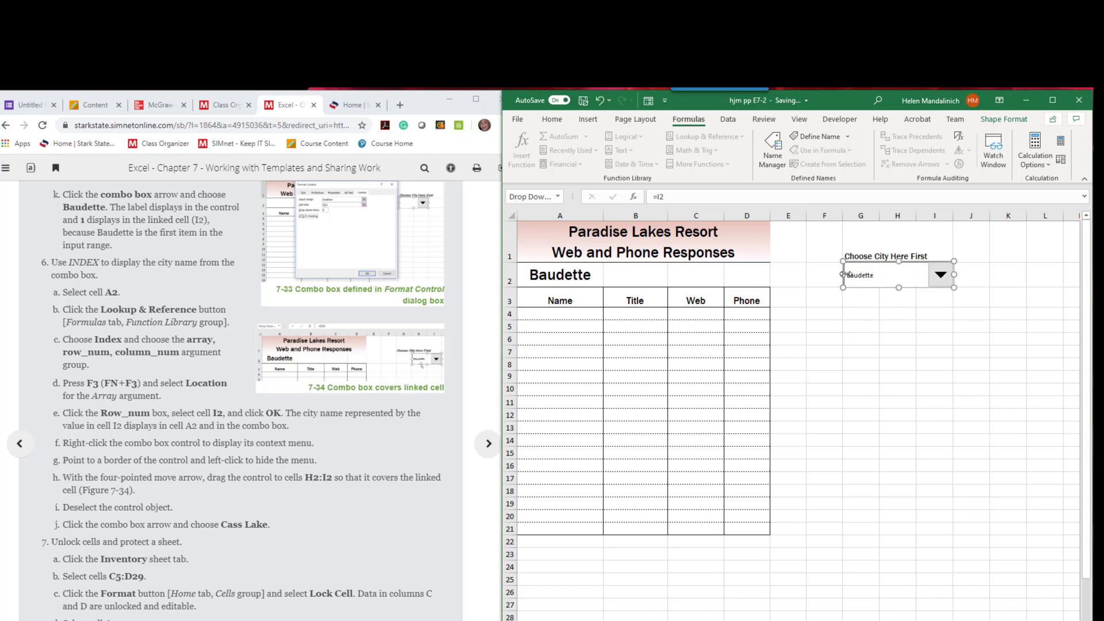
{"action": "left_click_drag", "start_coordinate": [843, 274], "coordinate": [880, 275]}
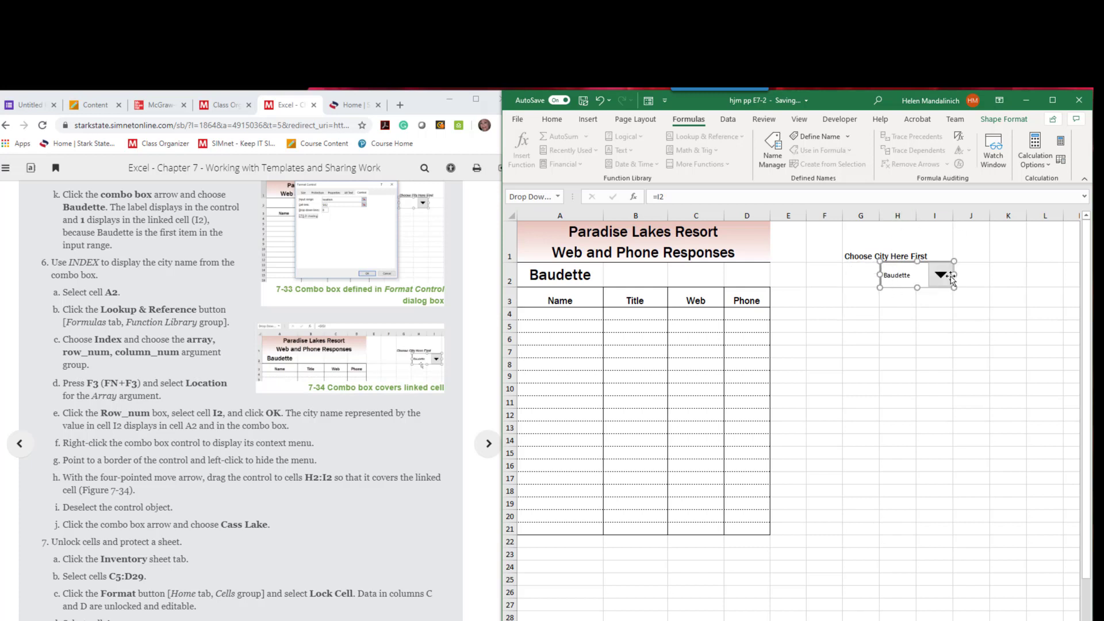
{"action": "mouse_move", "coordinate": [936, 274]}
{"action": "left_mouse_down"}
{"action": "mouse_move", "coordinate": [935, 336]}
{"action": "mouse_move", "coordinate": [935, 268]}
{"action": "left_mouse_up"}
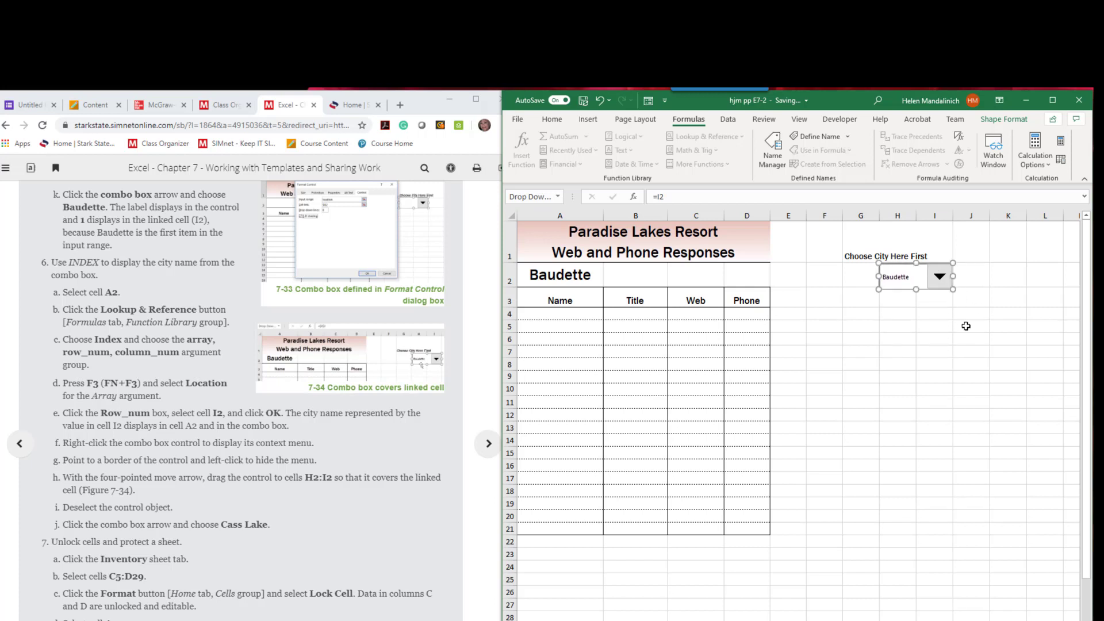
{"action": "left_click", "coordinate": [944, 362]}
- Choose Cass Lake in the repositioned combo box and save the workbook
{"action": "scroll", "coordinate": [338, 496], "scroll_direction": "down", "scroll_amount": 2}
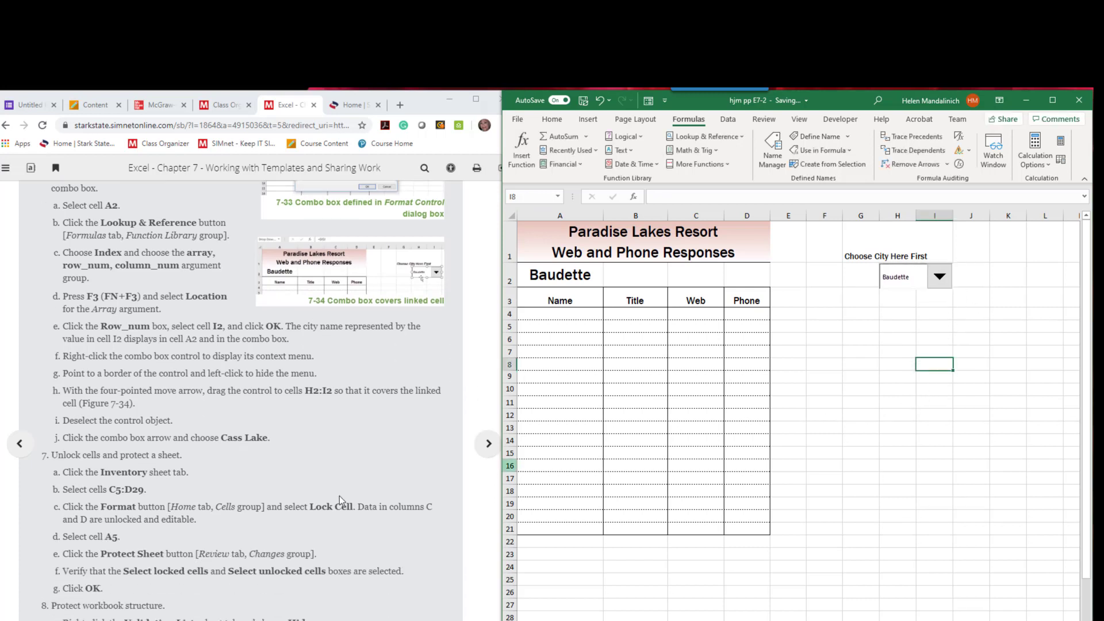
{"action": "scroll", "coordinate": [339, 495], "scroll_direction": "down", "scroll_amount": 1}
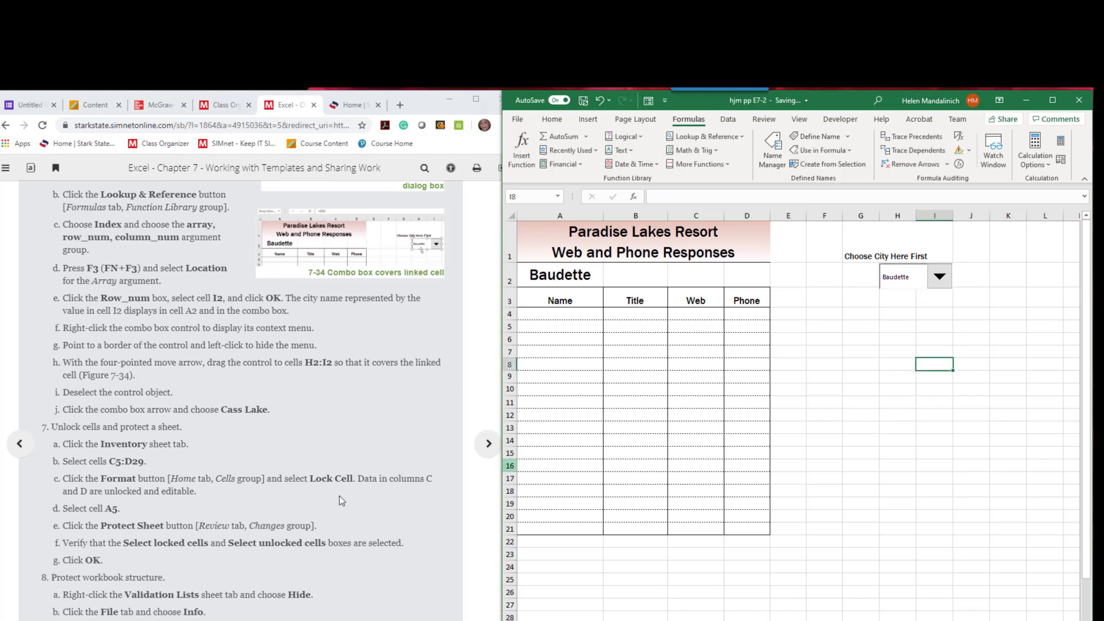
{"action": "left_click", "coordinate": [945, 278]}
{"action": "left_click", "coordinate": [908, 310]}
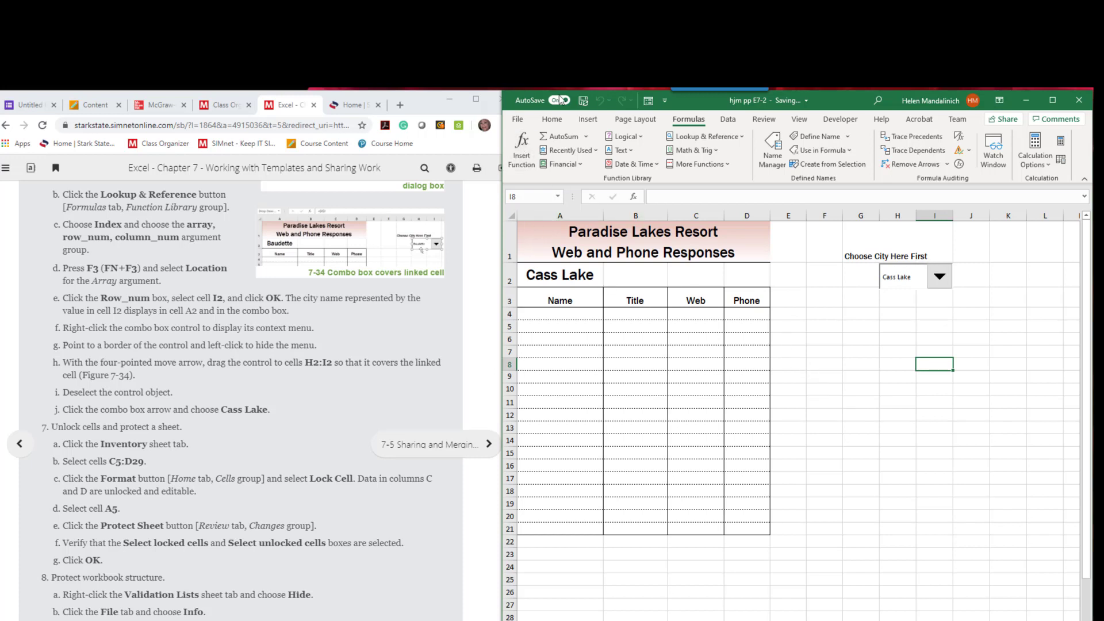
{"action": "left_click", "coordinate": [583, 101]}
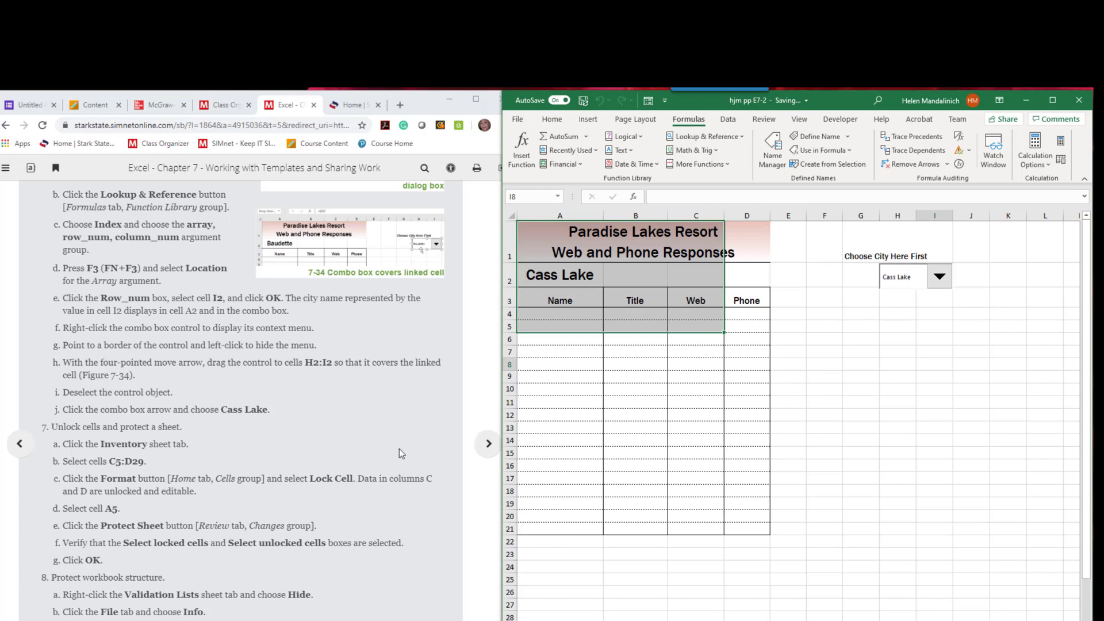
{"action": "scroll", "coordinate": [268, 426], "scroll_direction": "down", "scroll_amount": 2}
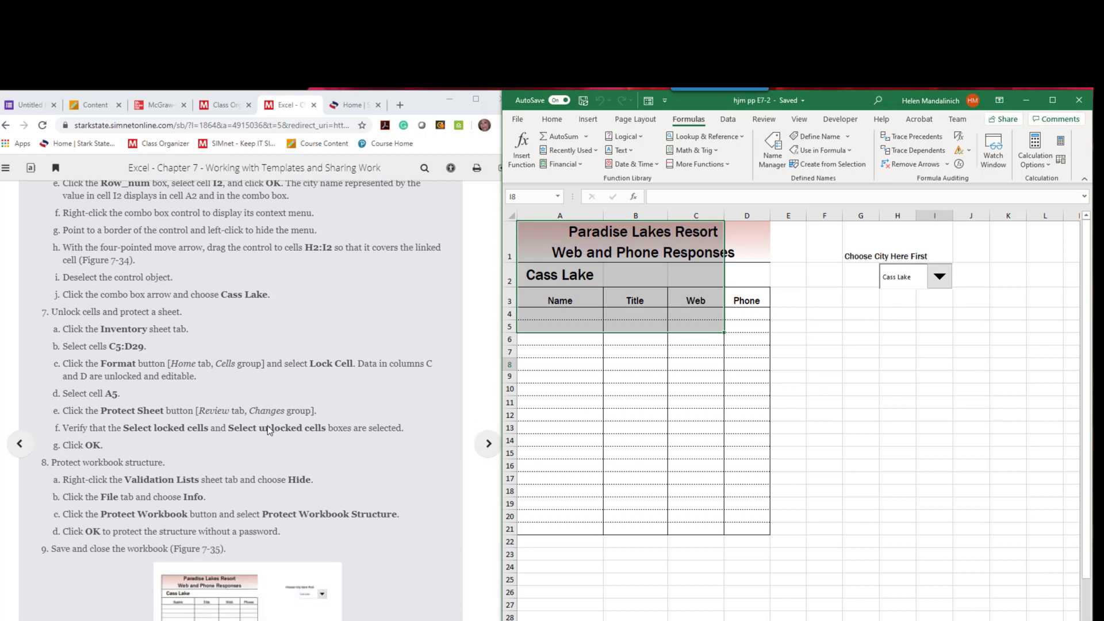
{"action": "scroll", "coordinate": [268, 426], "scroll_direction": "down", "scroll_amount": 1}
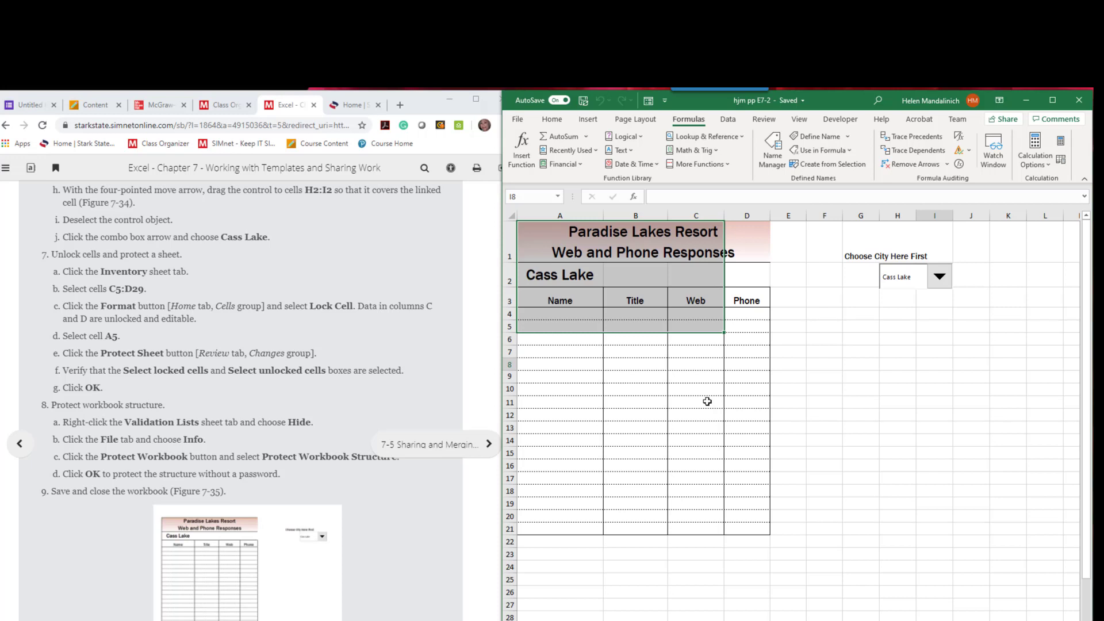
{"action": "left_click", "coordinate": [857, 403]}
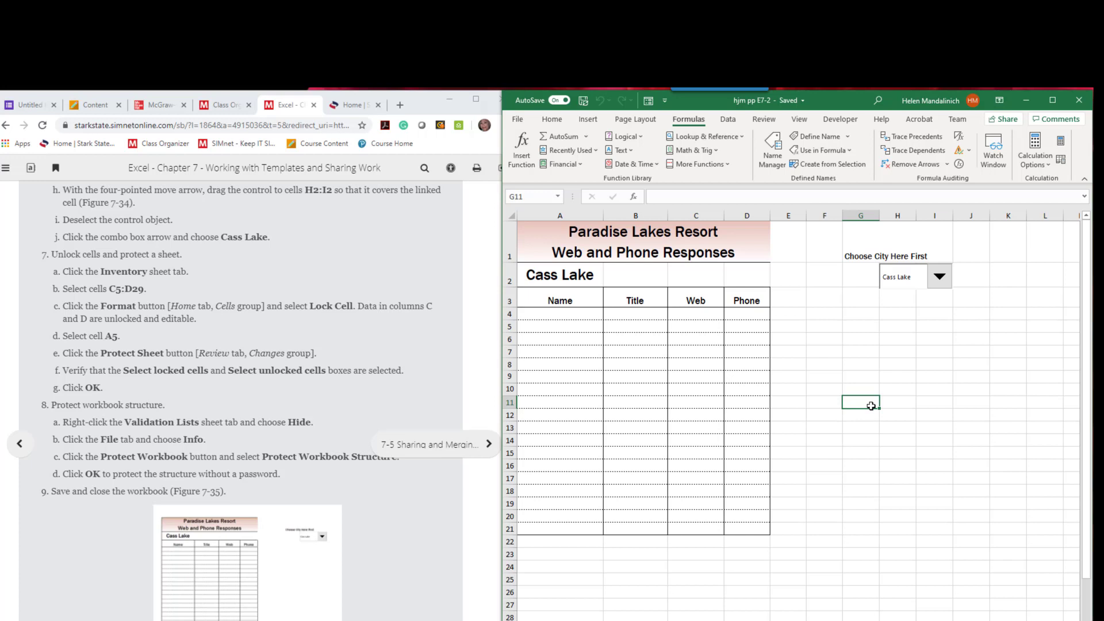
{"action": "left_click", "coordinate": [833, 367]}
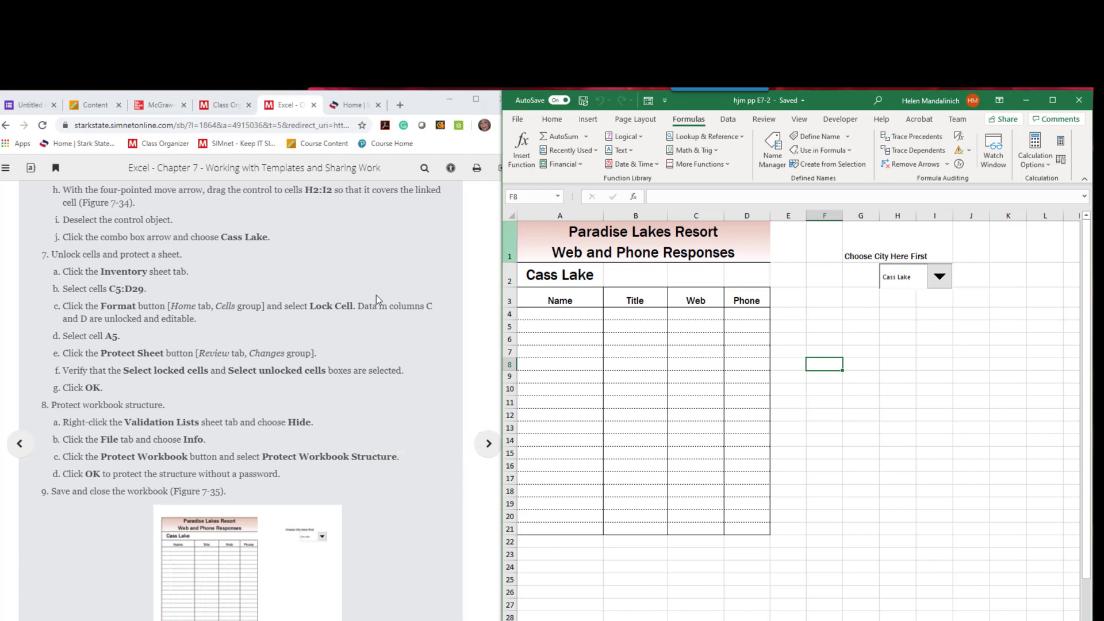
- Unlock the Department and Stock cells C5:D29 on the Inventory sheet
{"action": "left_click", "coordinate": [782, 620]}
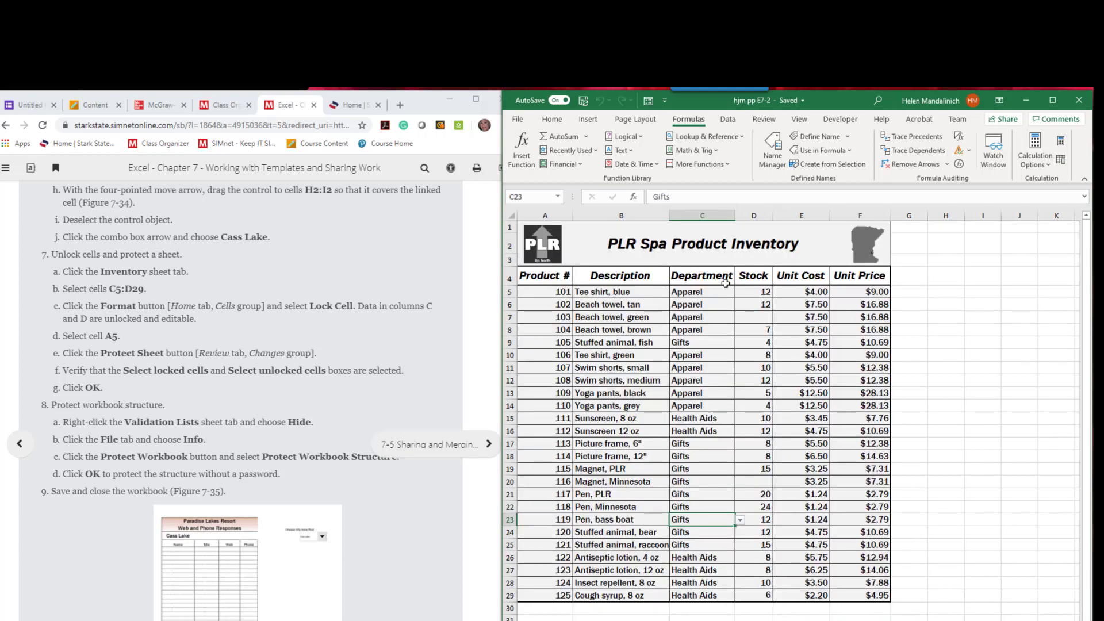
{"action": "left_click_drag", "start_coordinate": [714, 289], "coordinate": [766, 596]}
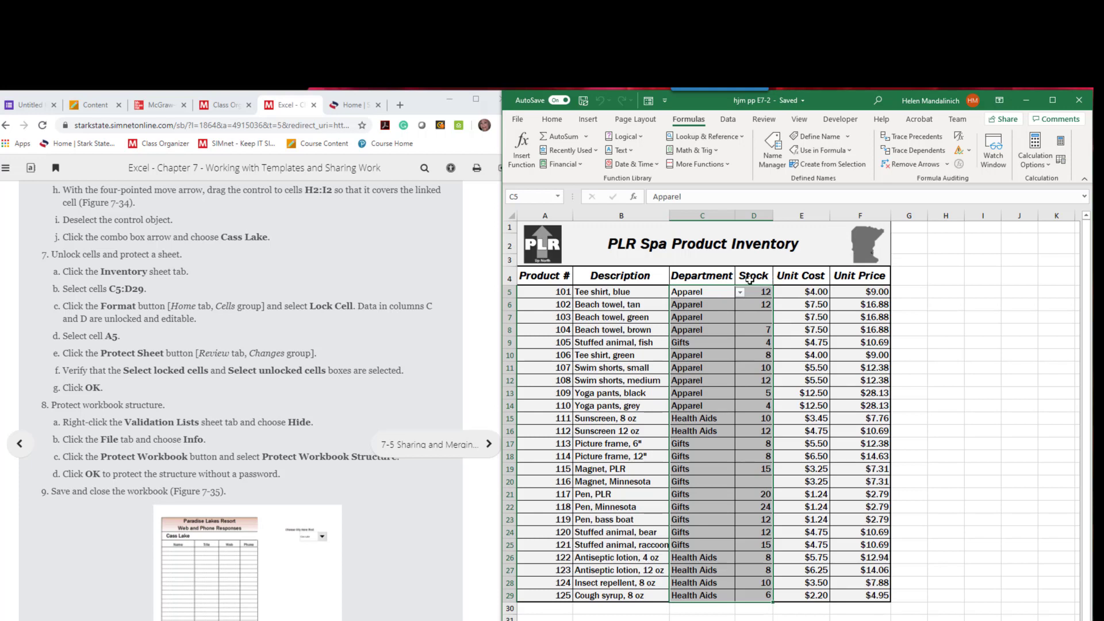
{"action": "left_click", "coordinate": [553, 119]}
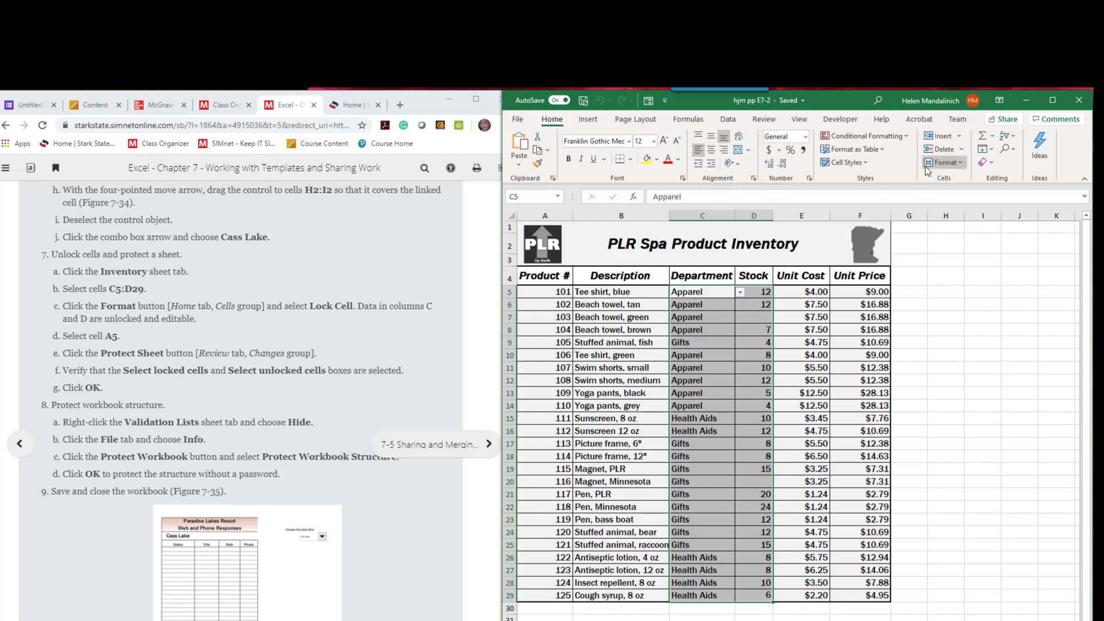
{"action": "left_click", "coordinate": [962, 164]}
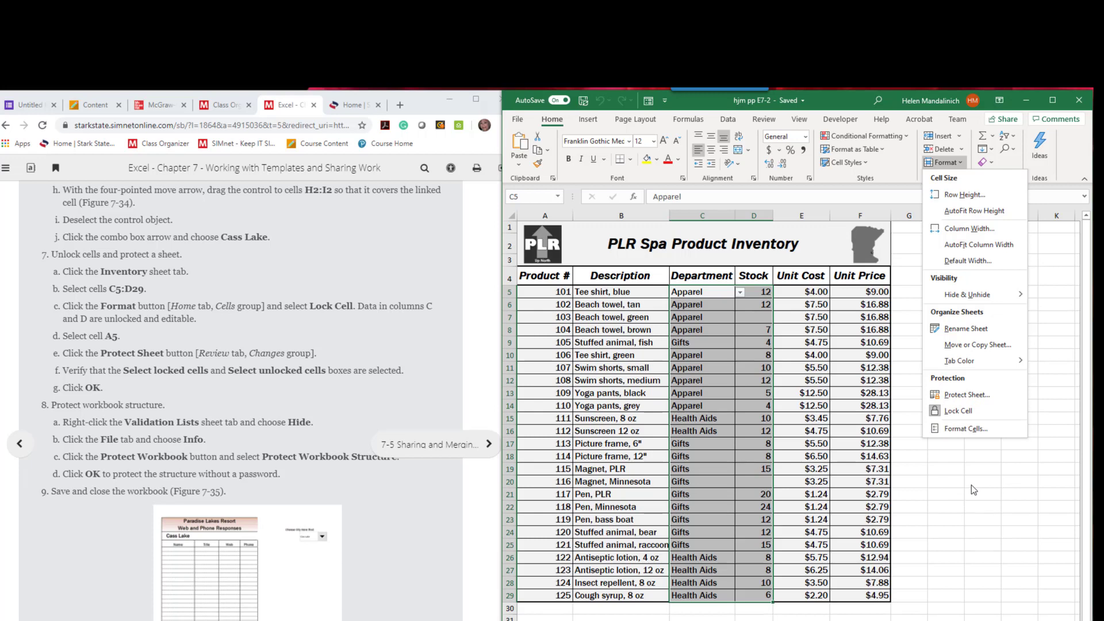
{"action": "left_click", "coordinate": [951, 412]}
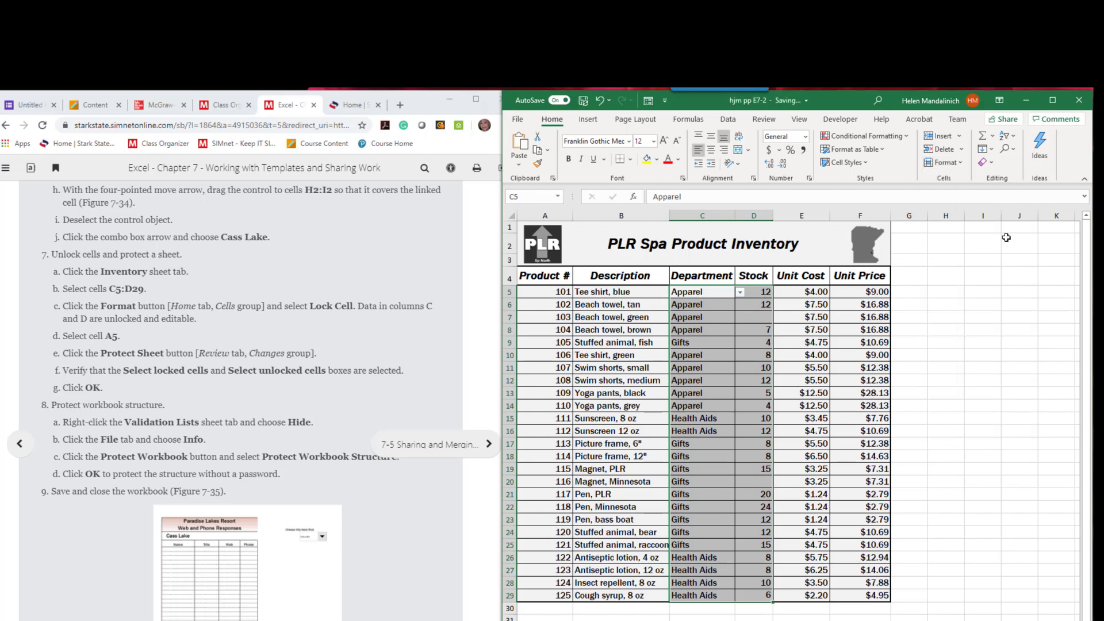
- Protect the Inventory sheet without a password, allowing only selection of locked and unlocked cells
{"action": "left_click", "coordinate": [959, 163]}
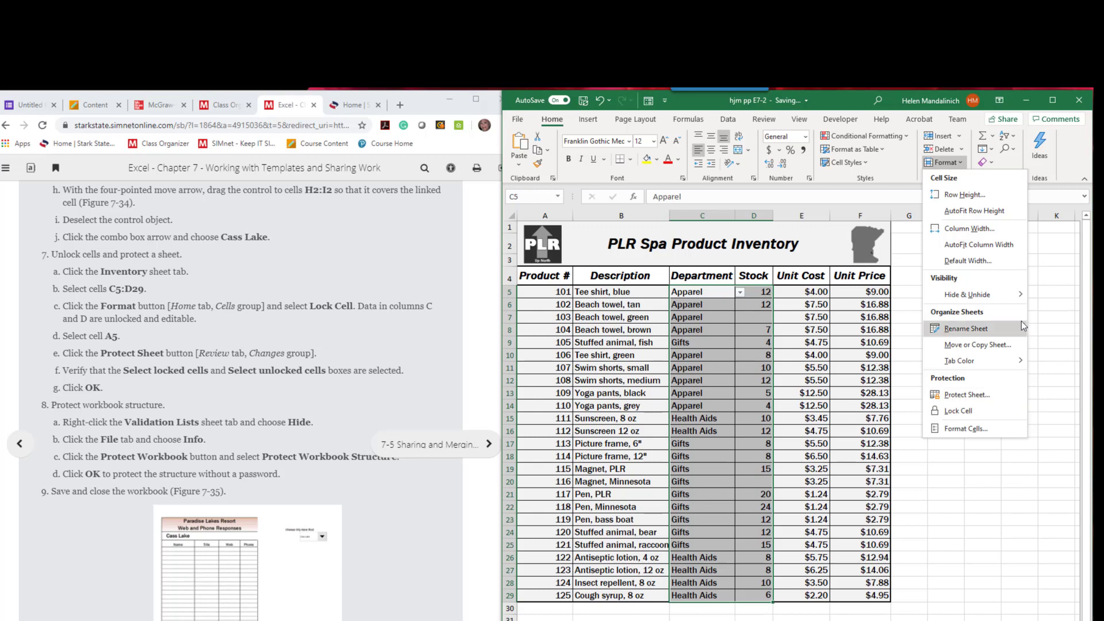
{"action": "left_click", "coordinate": [991, 397]}
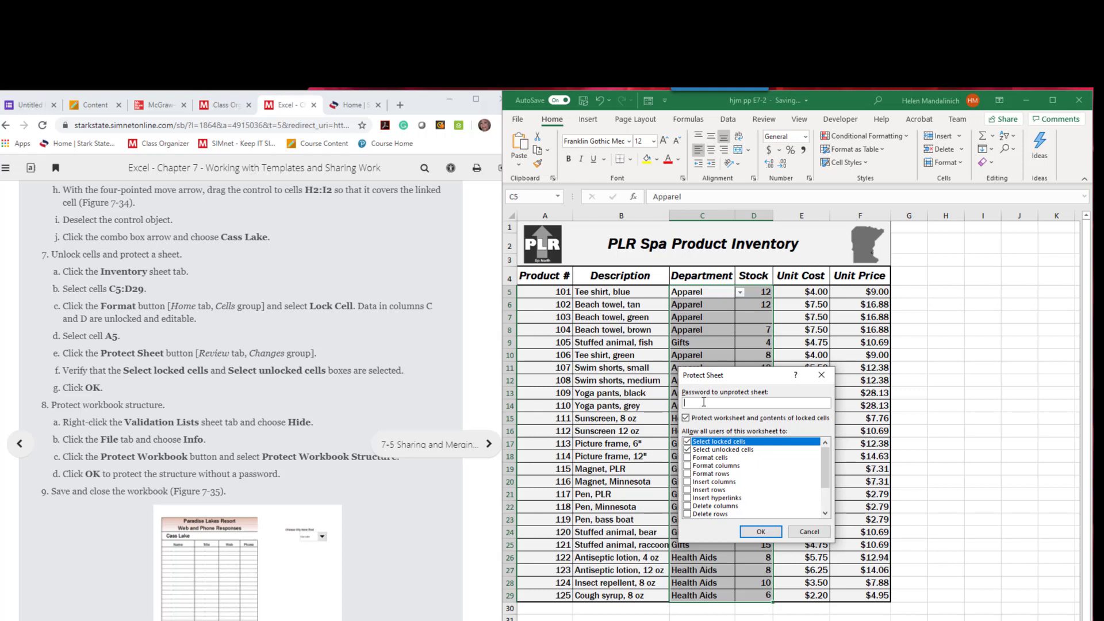
{"action": "left_click", "coordinate": [762, 533]}
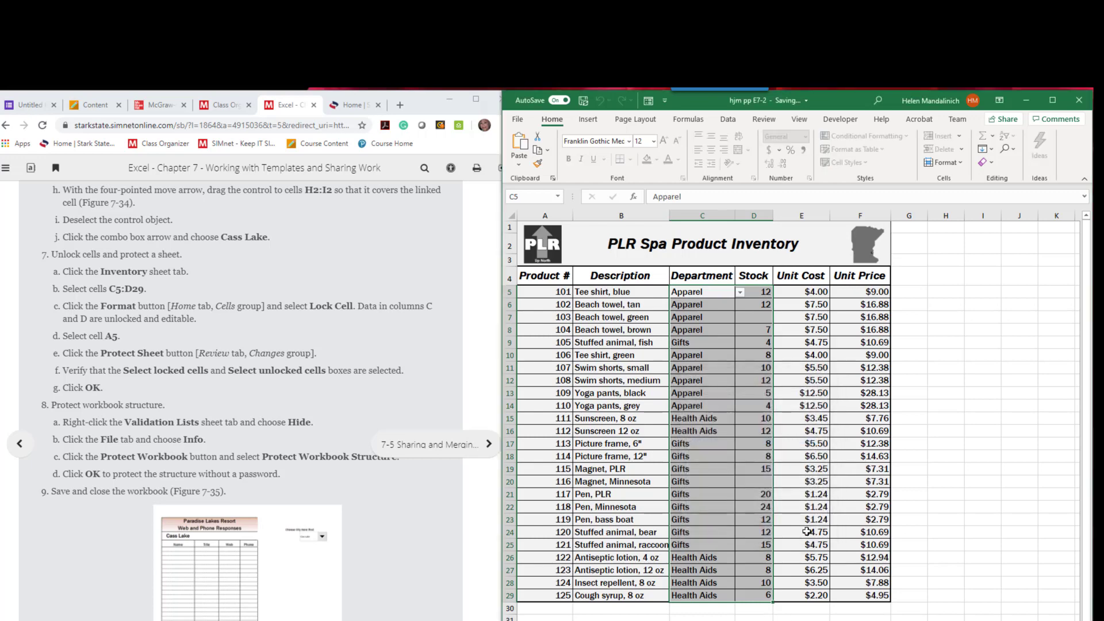
- Test the sheet protection by trying to enter text in blank cell G12 and delete the unit cost in E10
{"action": "left_click", "coordinate": [863, 433]}
{"action": "left_click", "coordinate": [923, 380]}
{"action": "key", "text": "a"}
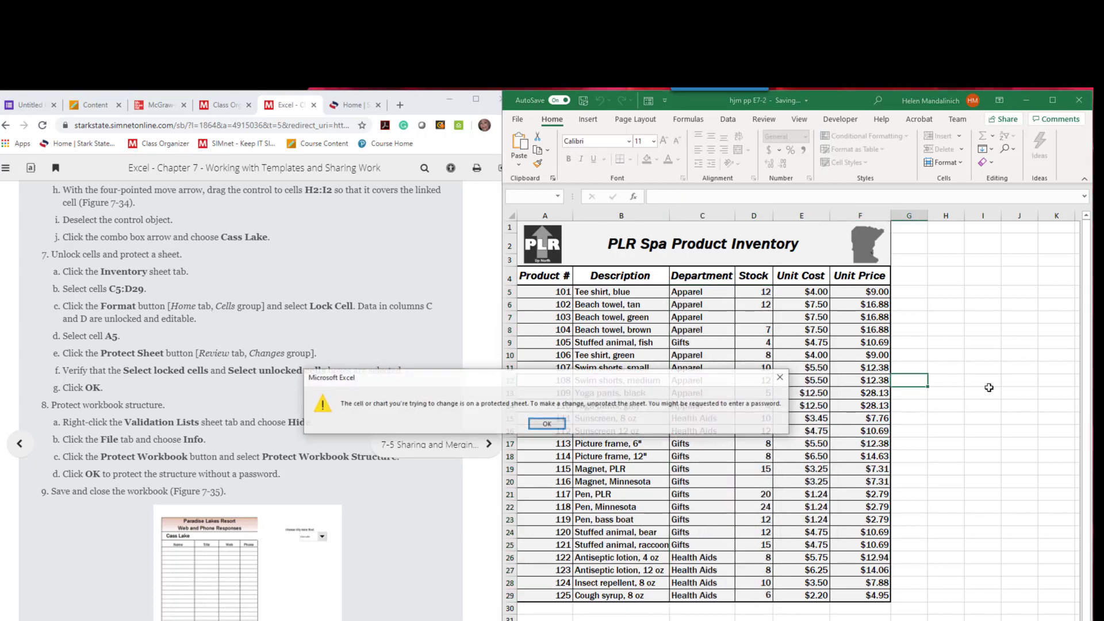
{"action": "left_click", "coordinate": [547, 424]}
{"action": "left_click", "coordinate": [806, 354]}
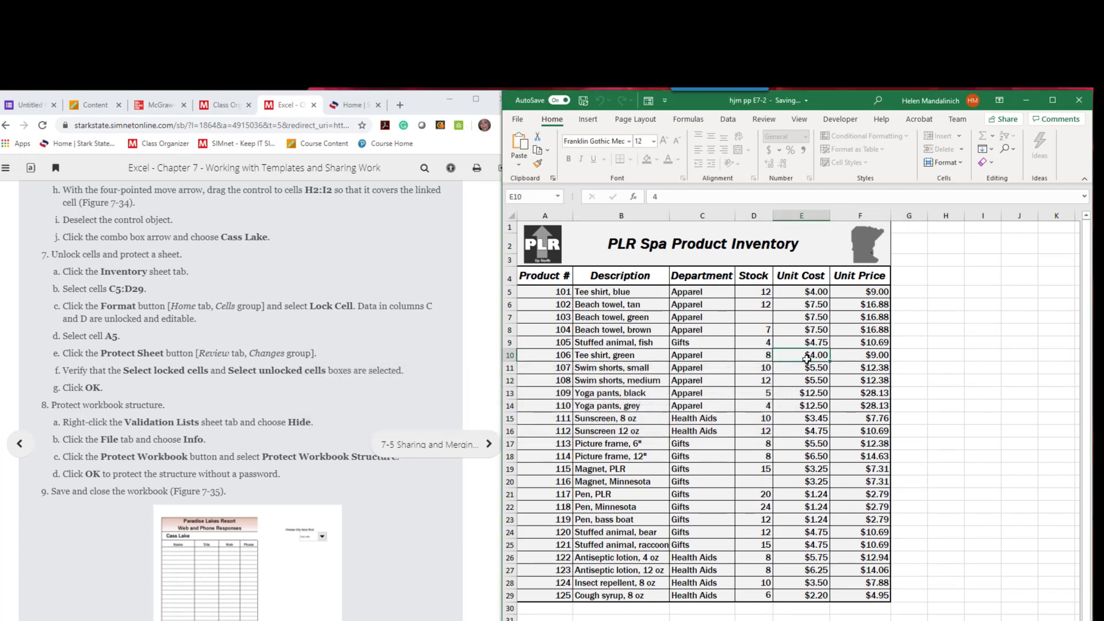
{"action": "key", "text": "Delete"}
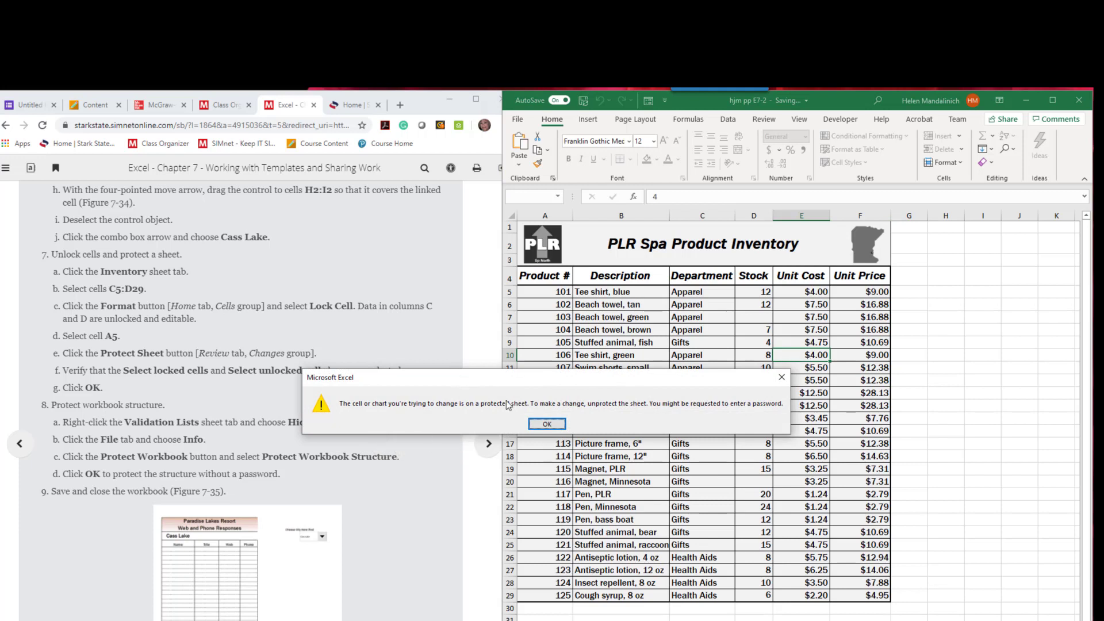
{"action": "left_click", "coordinate": [547, 424]}
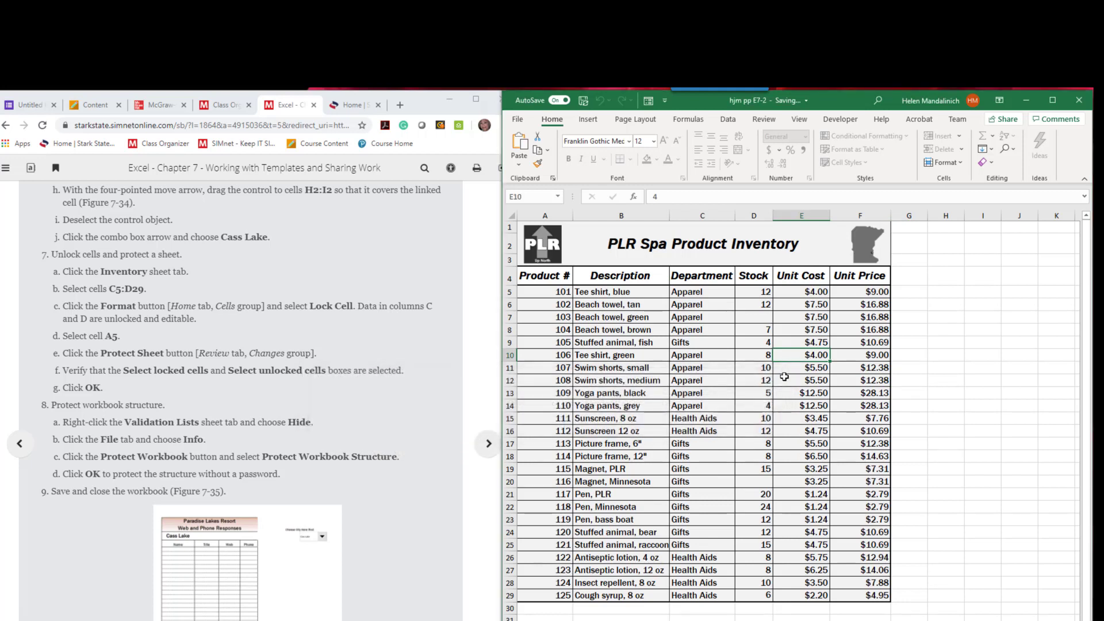
- Check access to the unlocked Stock and Department cells, including D7 and the department list in C11, without changing any value
{"action": "left_click", "coordinate": [754, 317]}
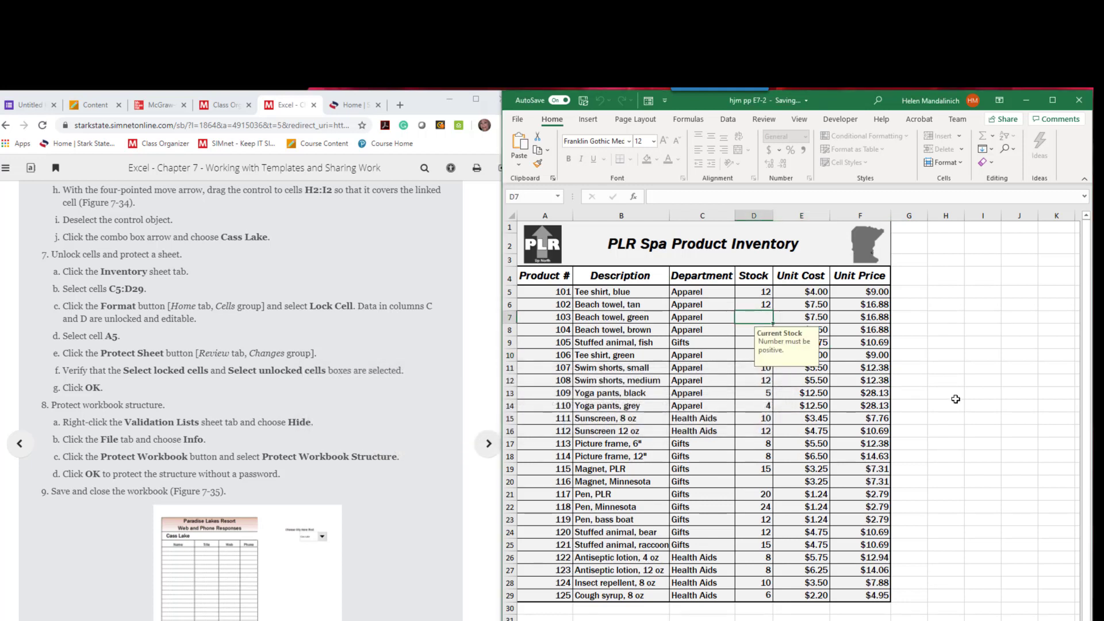
{"action": "left_click", "coordinate": [721, 315]}
{"action": "left_click", "coordinate": [754, 315]}
{"action": "left_click", "coordinate": [719, 368]}
{"action": "left_click", "coordinate": [740, 368]}
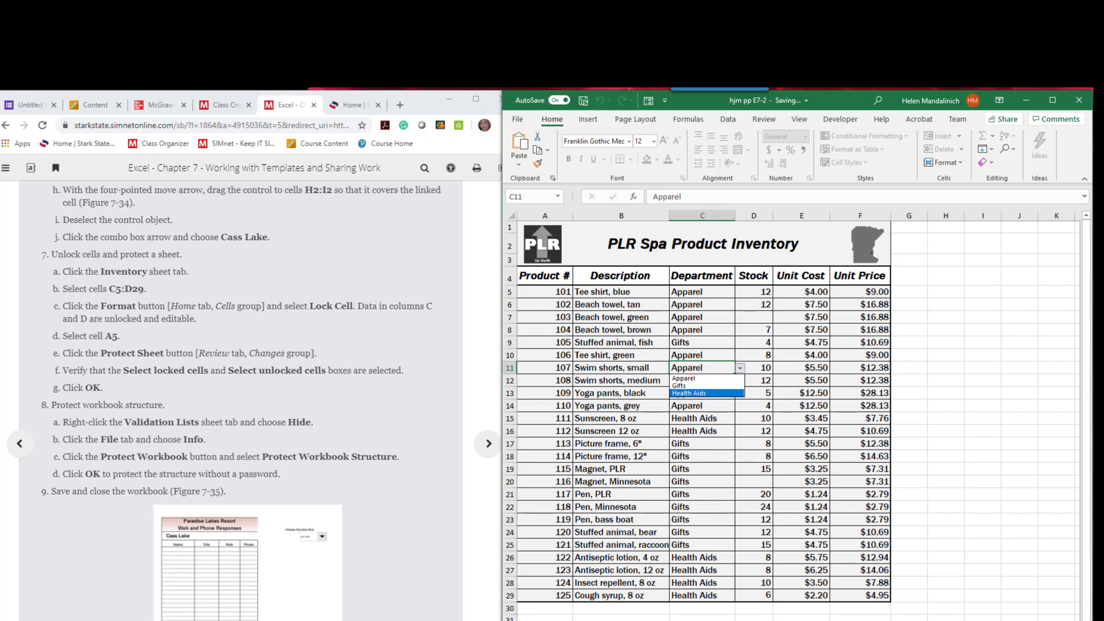
{"action": "key", "text": "Escape"}
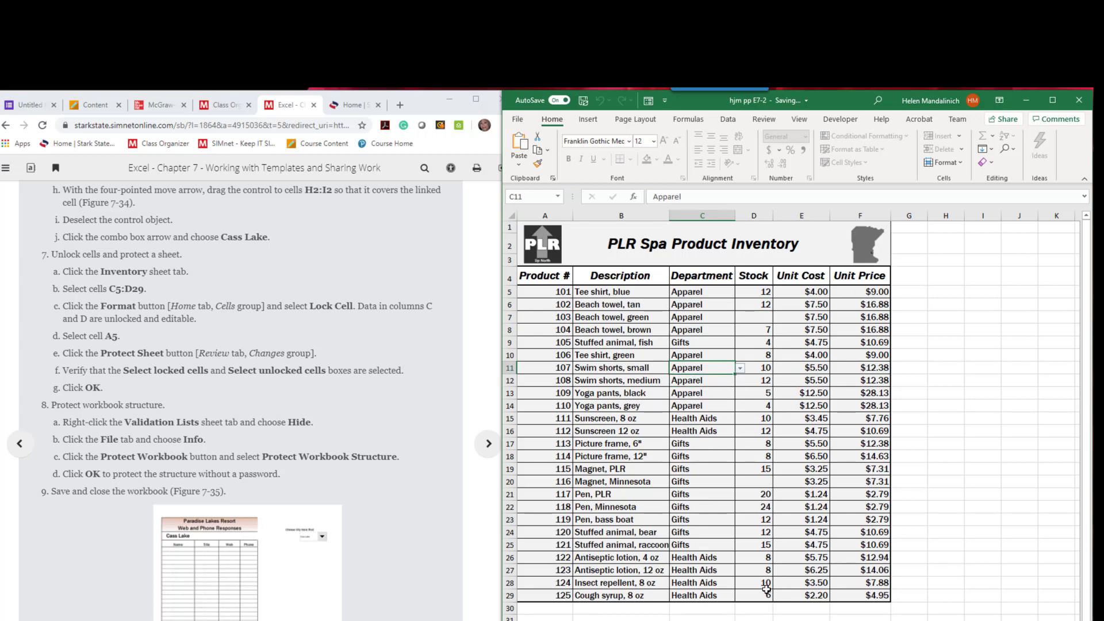
- Hide the Validation Lists worksheet
{"action": "key", "text": "ctrl+Page_Down"}
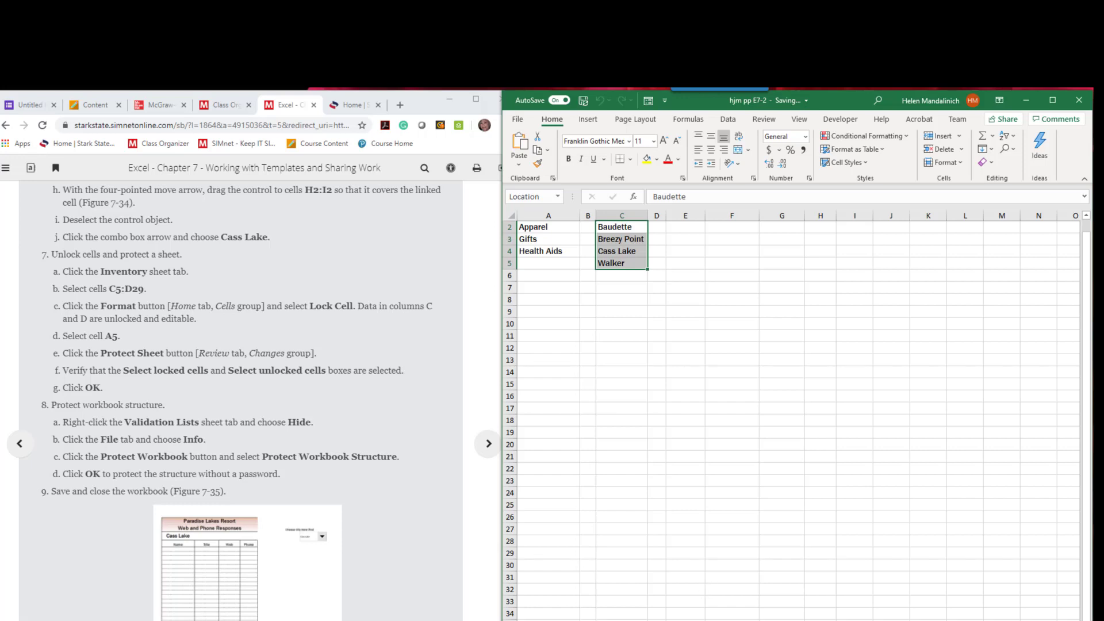
{"action": "right_click", "coordinate": [688, 620]}
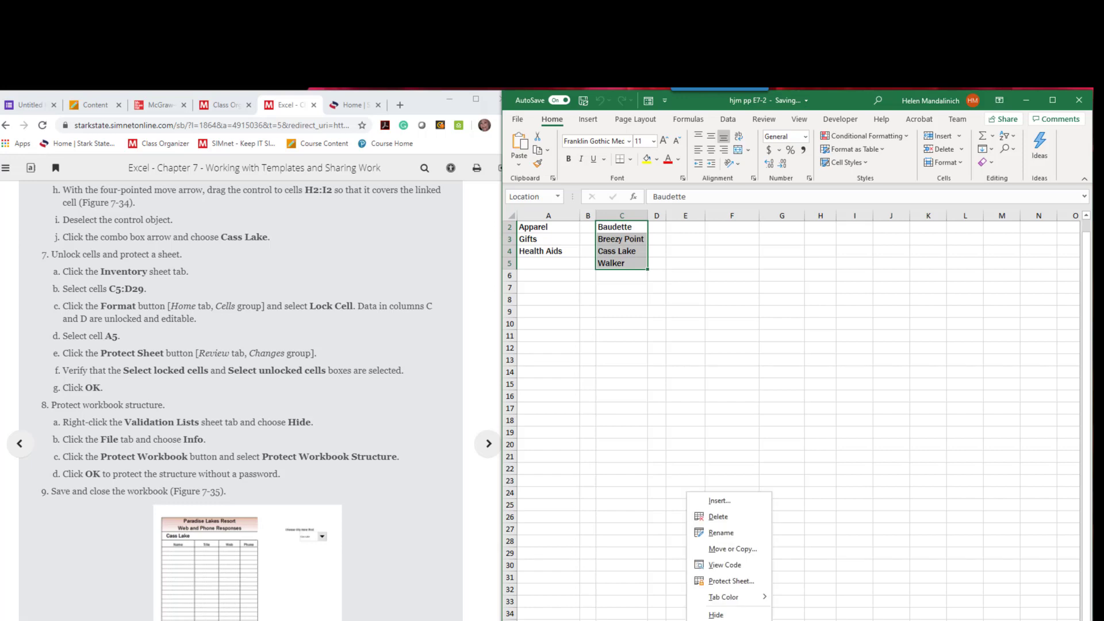
{"action": "left_click", "coordinate": [719, 615]}
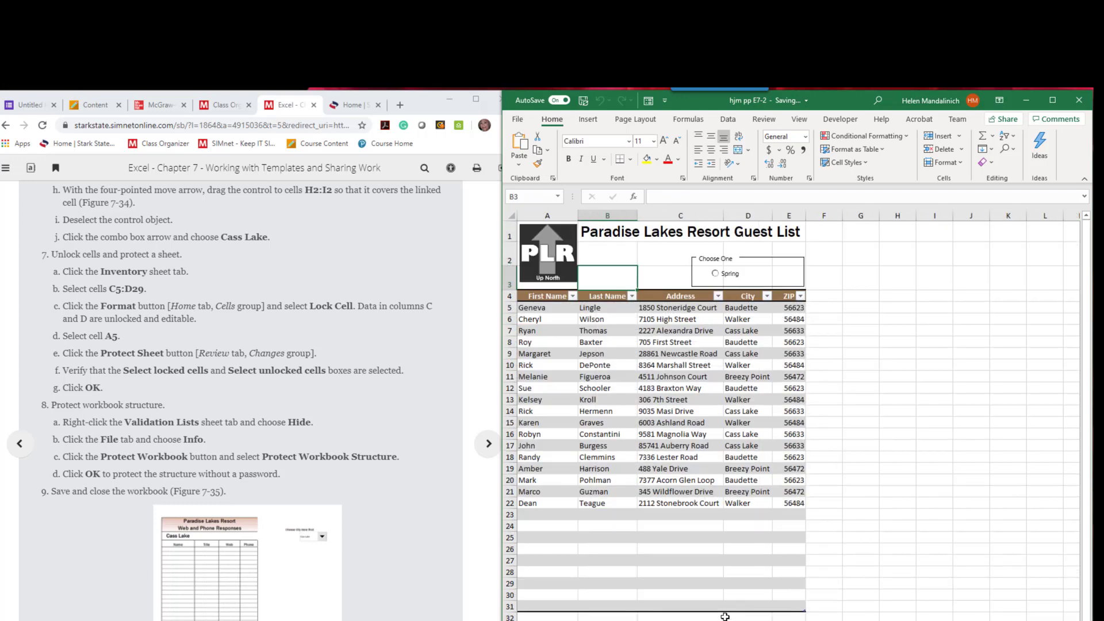
- Protect the workbook structure without a password
{"action": "left_click", "coordinate": [517, 119]}
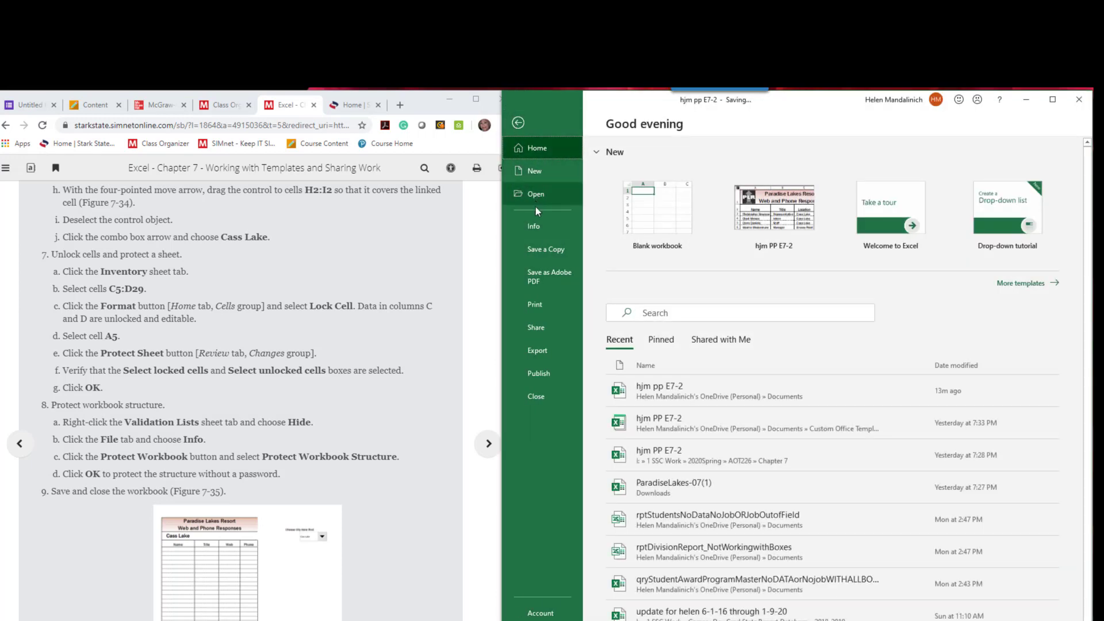
{"action": "left_click", "coordinate": [534, 226]}
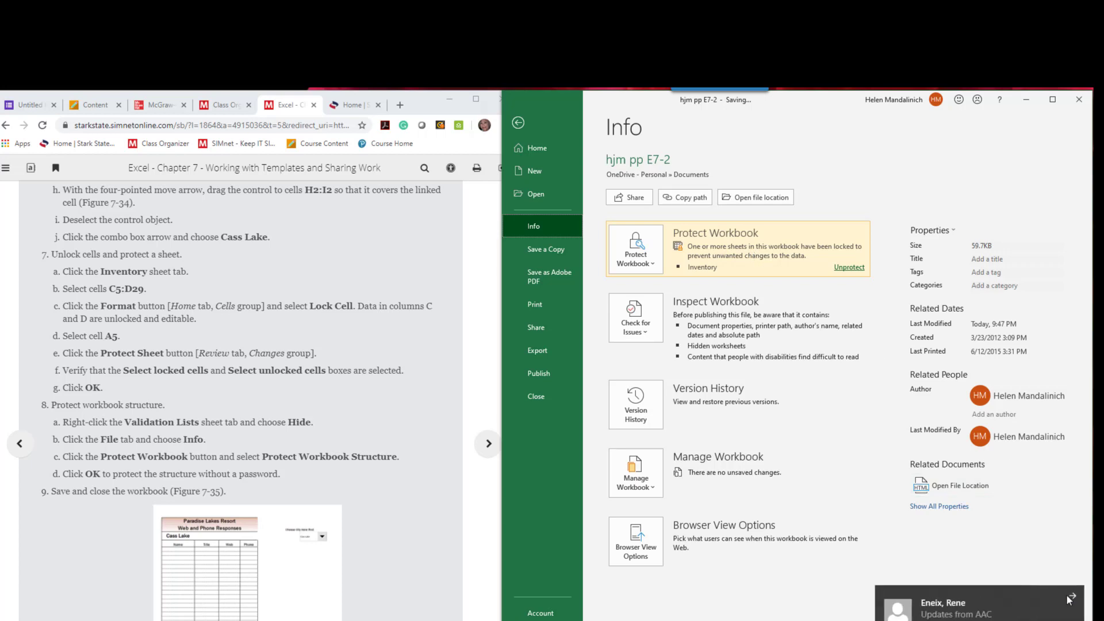
{"action": "left_click", "coordinate": [653, 257]}
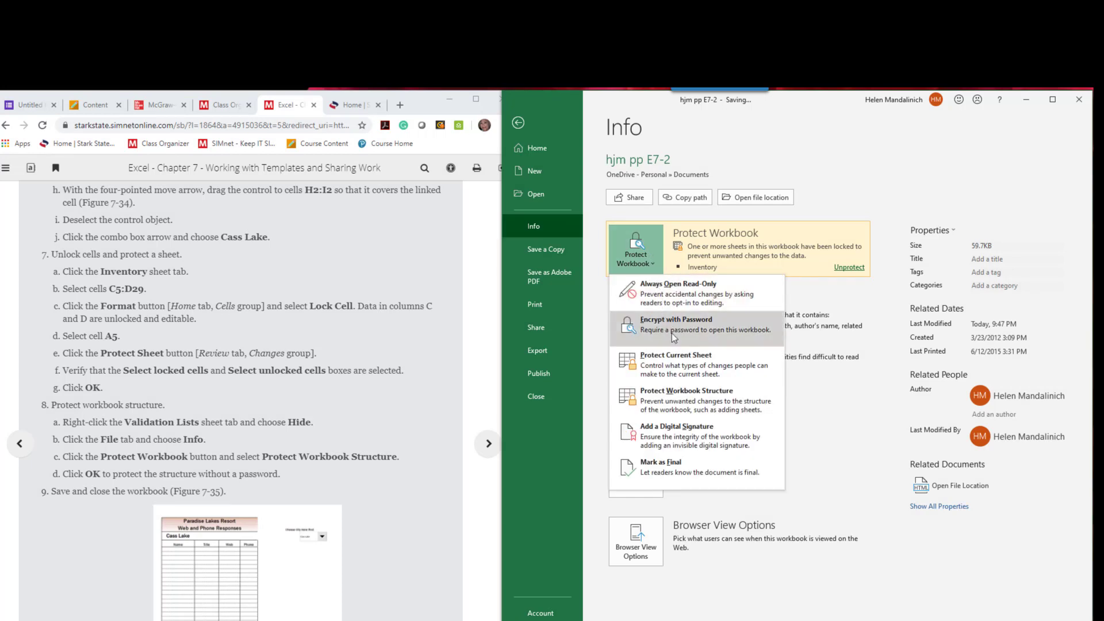
{"action": "left_click", "coordinate": [758, 405]}
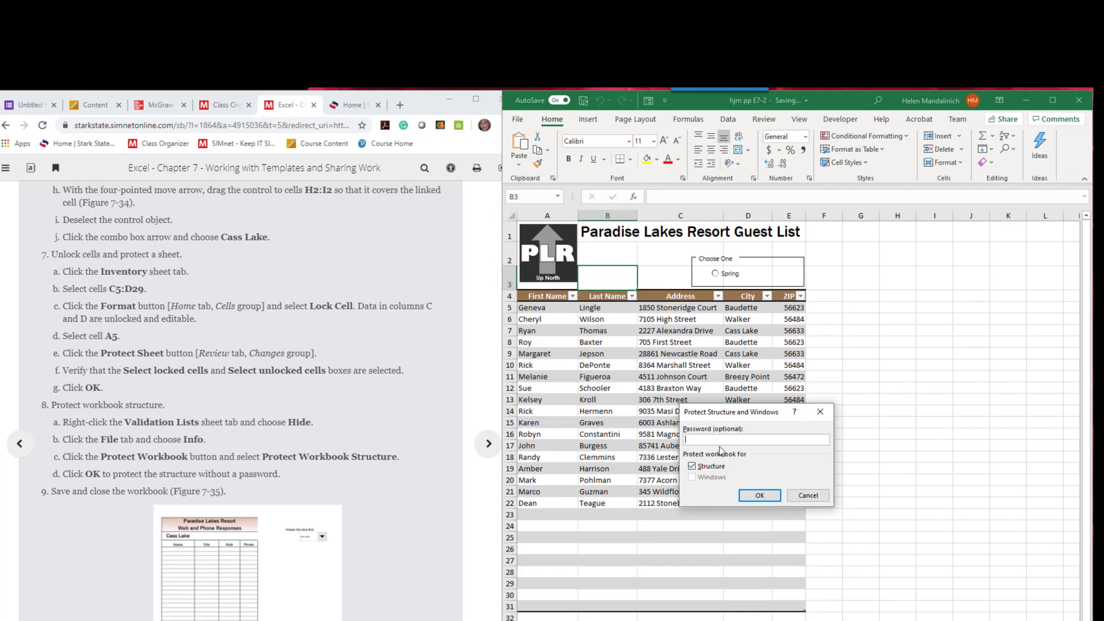
{"action": "left_click", "coordinate": [755, 497]}
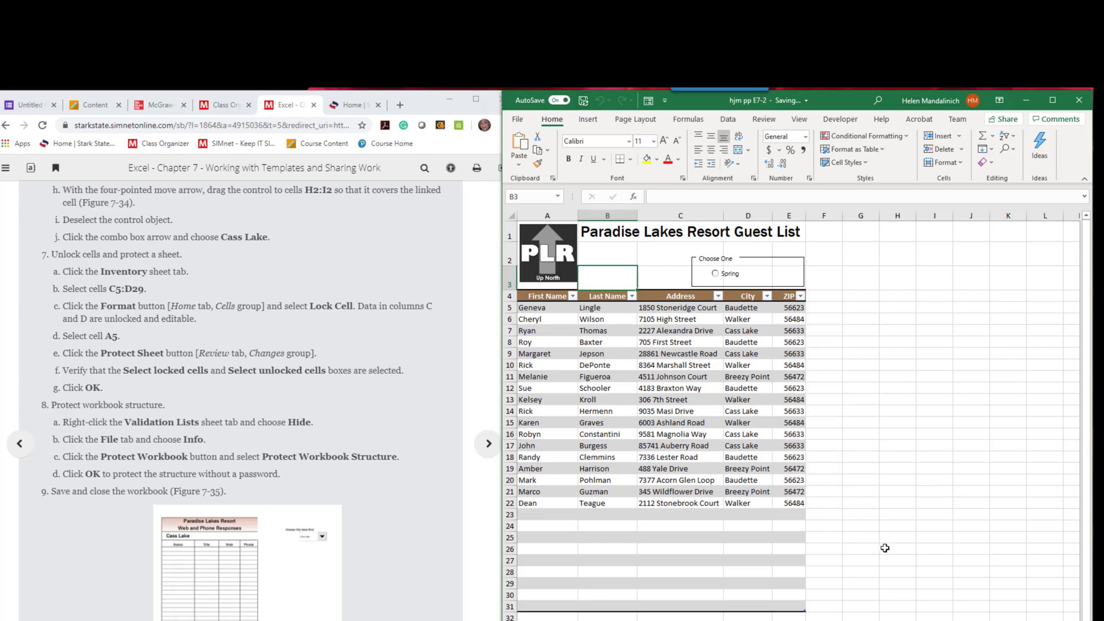
- Check which sheet commands are available for the worksheet with the city combo box under the structure protection
{"action": "scroll", "coordinate": [880, 581], "scroll_direction": "down", "scroll_amount": 3}
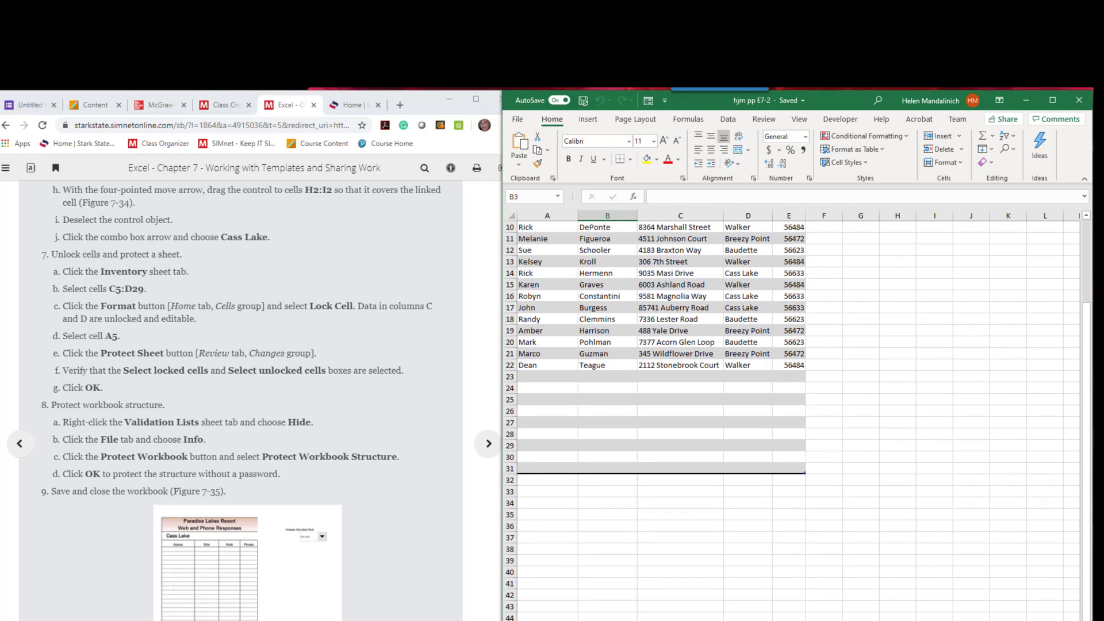
{"action": "right_click", "coordinate": [750, 620]}
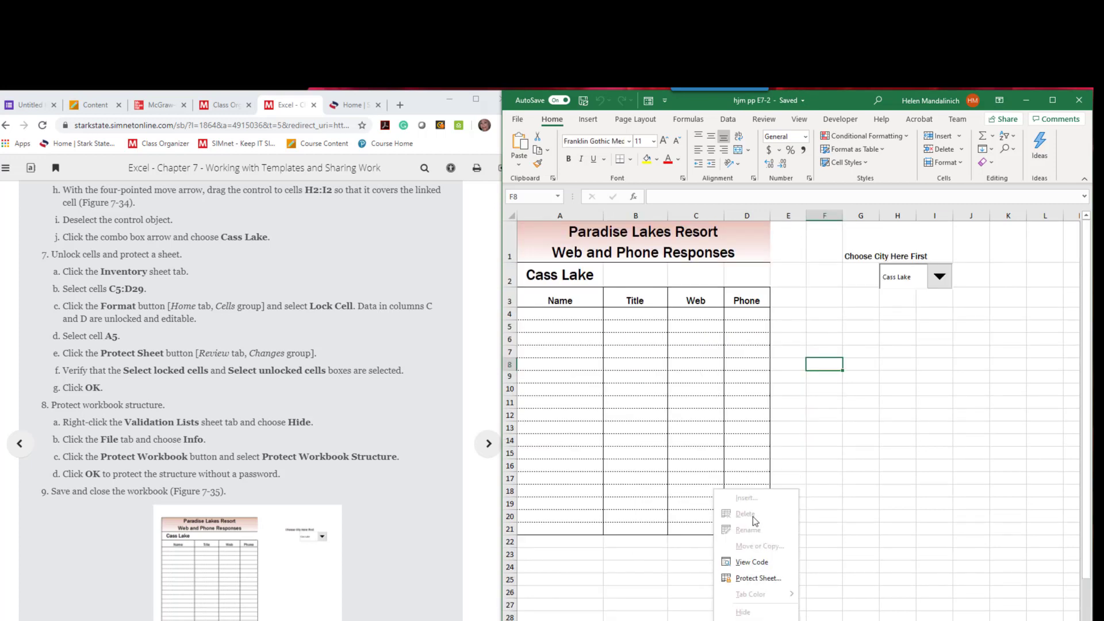
{"action": "left_click", "coordinate": [856, 564]}
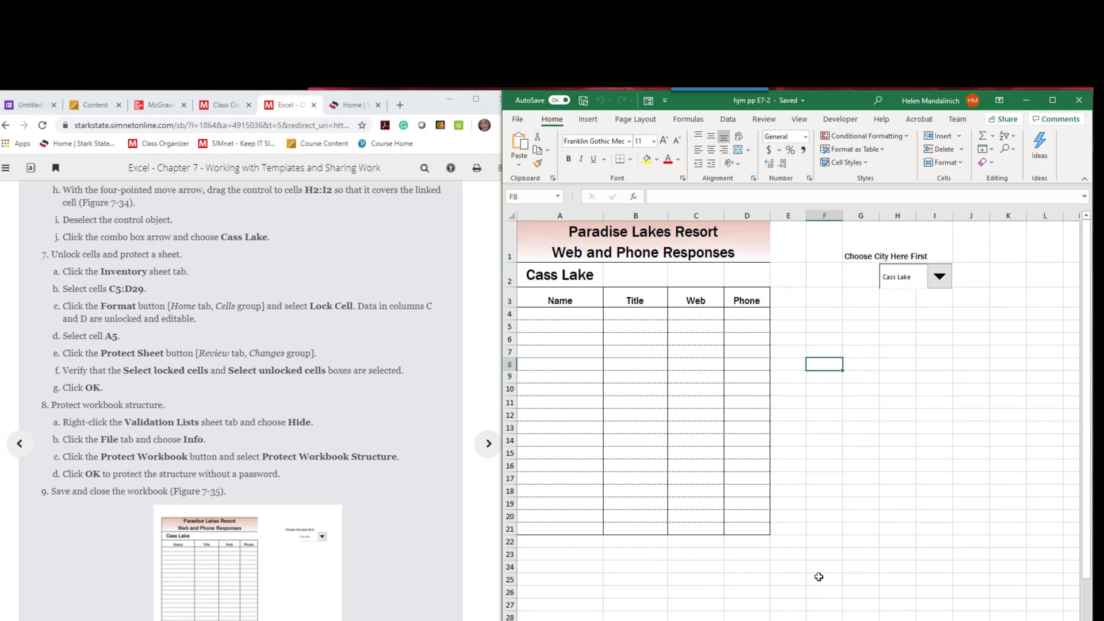
- Look through the workbook's visible worksheets, including both Web and Phone Responses sheets, and finish on the PLR Spa Product Inventory sheet
{"action": "left_click", "coordinate": [633, 620]}
{"action": "left_click", "coordinate": [684, 620]}
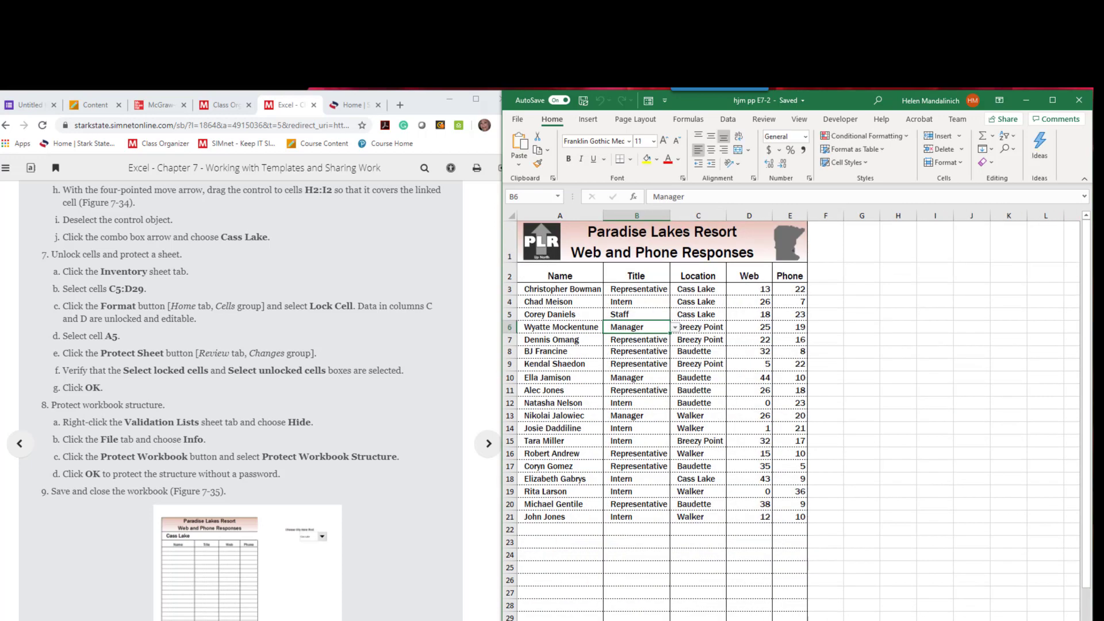
{"action": "left_click", "coordinate": [731, 620]}
{"action": "left_click", "coordinate": [632, 620]}
{"action": "left_click", "coordinate": [730, 620]}
{"action": "left_click", "coordinate": [684, 620]}
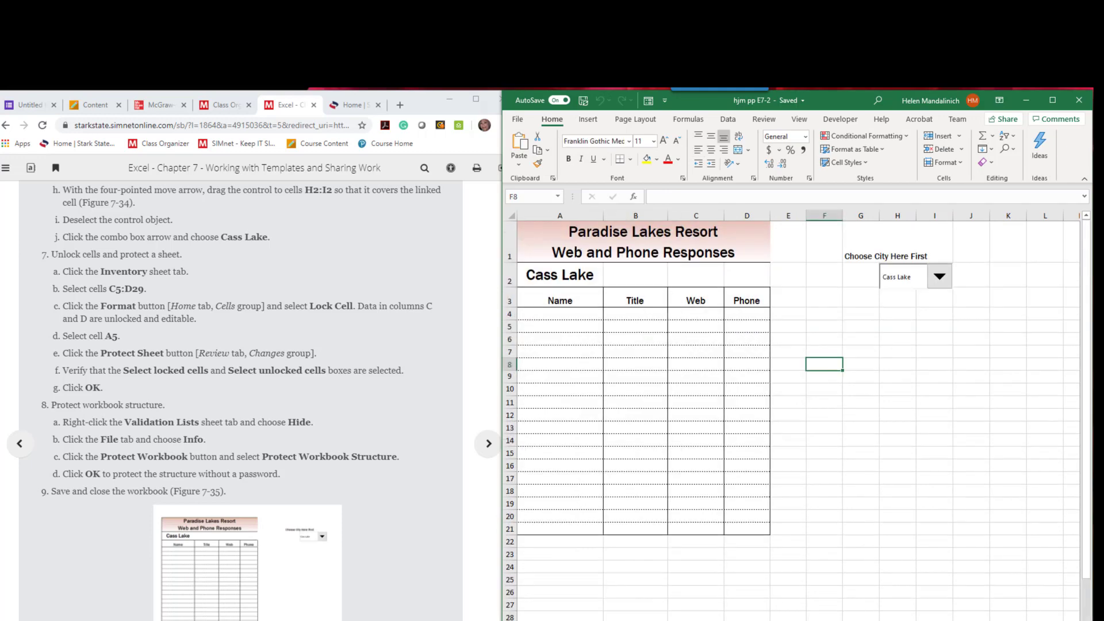
{"action": "left_click", "coordinate": [633, 620]}
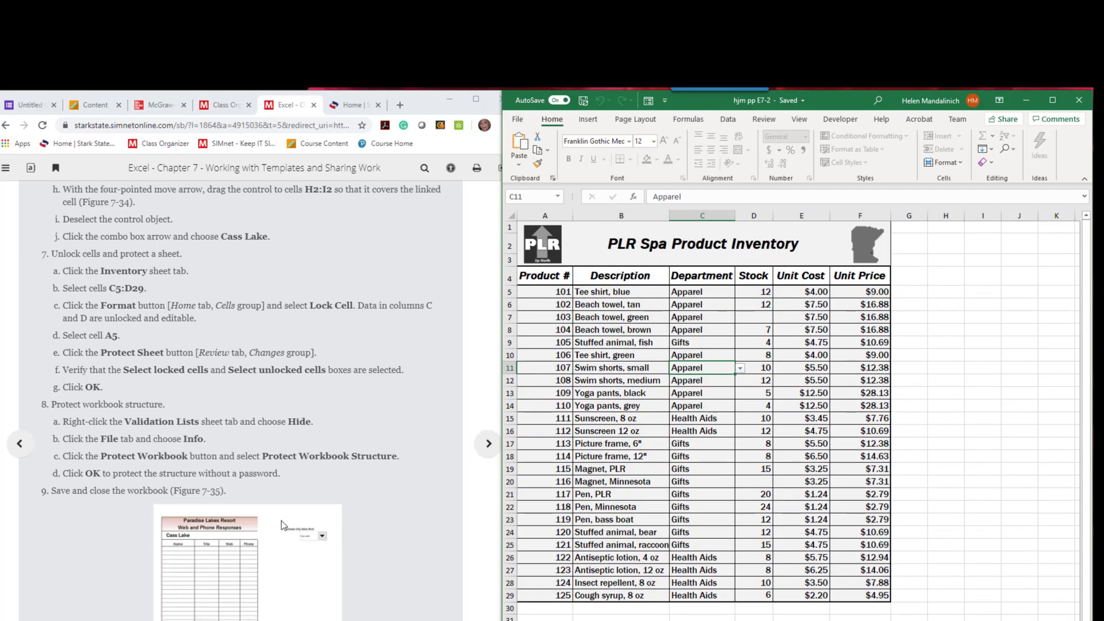
- Review textbook Figure 7-35 and the step 10 instructions for moving the template and hiding the Form button and Developer tab
{"action": "scroll", "coordinate": [282, 521], "scroll_direction": "down", "scroll_amount": 10}
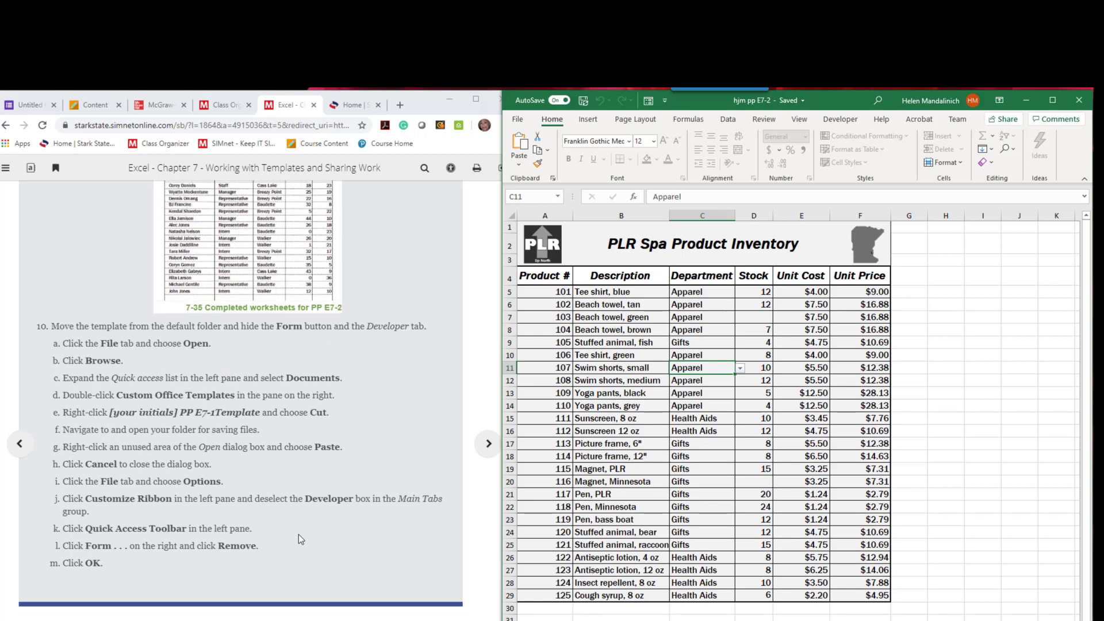
{"action": "scroll", "coordinate": [298, 534], "scroll_direction": "up", "scroll_amount": 1}
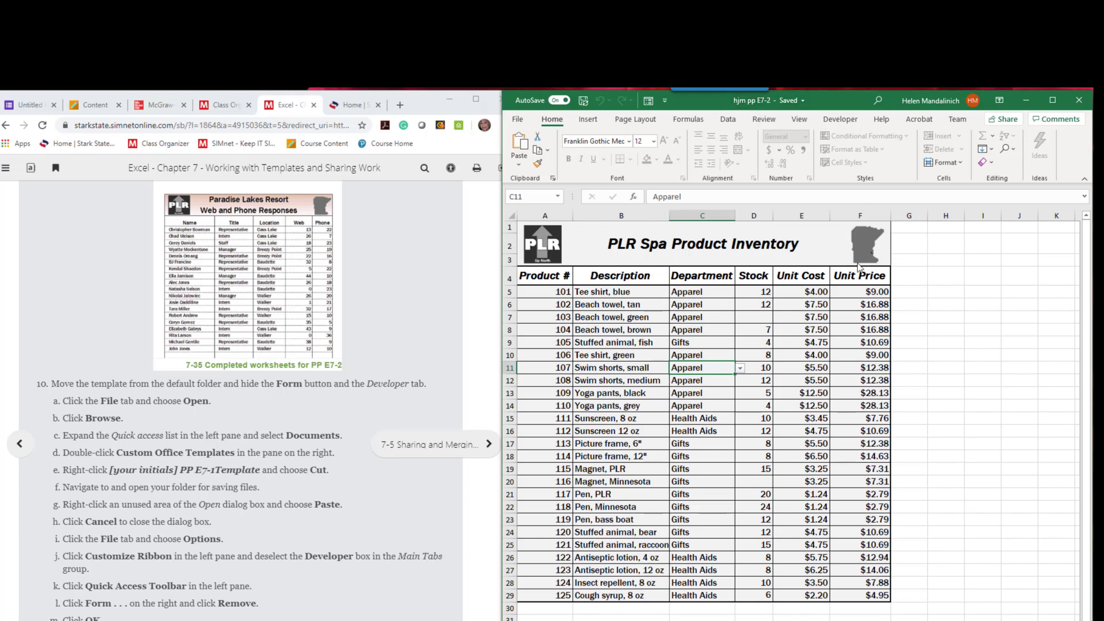
{"action": "left_click", "coordinate": [522, 119]}
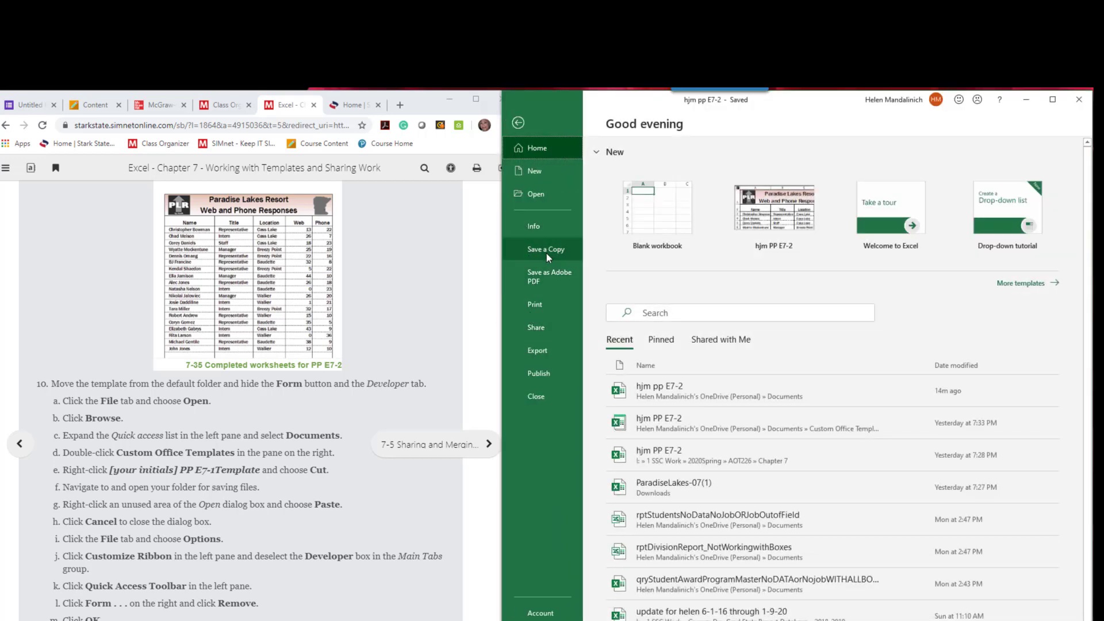
{"action": "left_click", "coordinate": [520, 128]}
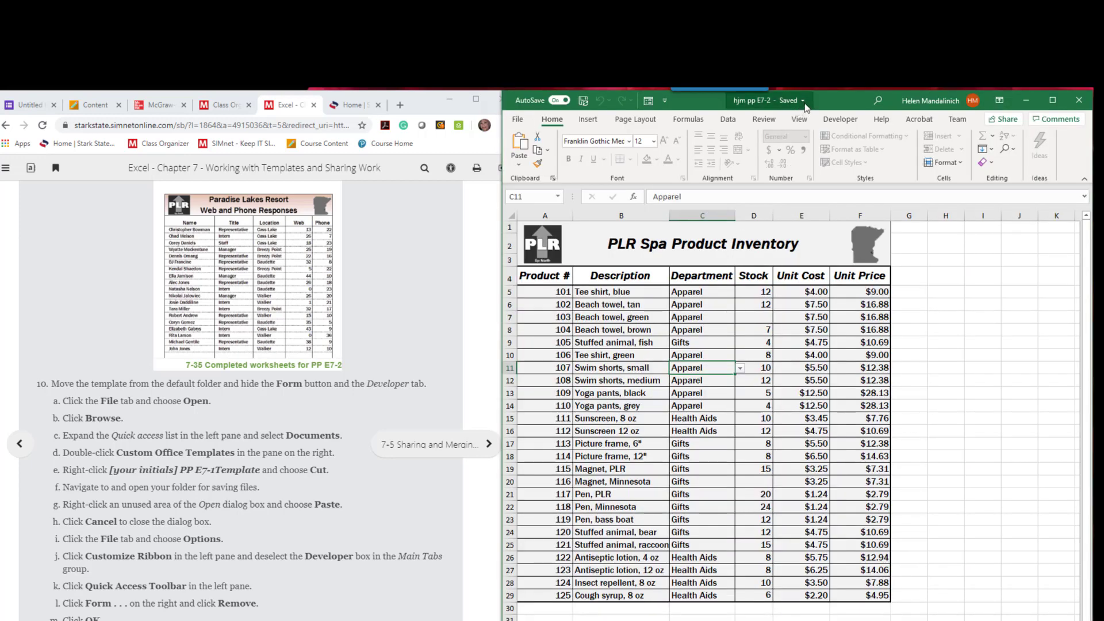